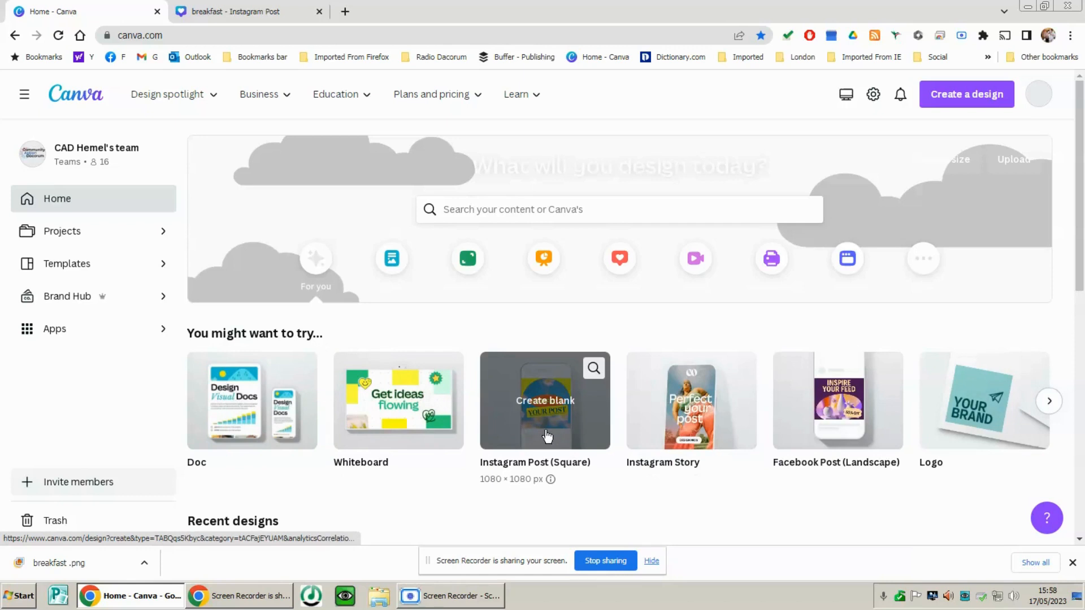
Open the existing "breakfast" Instagram post design, discarding the blank Instagram Post (Square) design
click(545, 435)
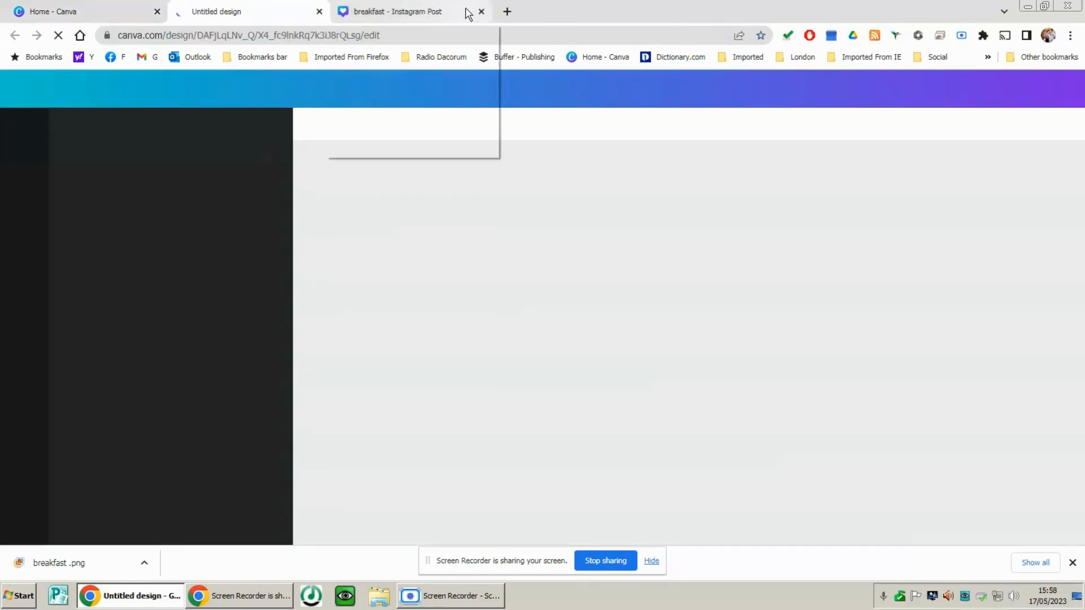
click(319, 12)
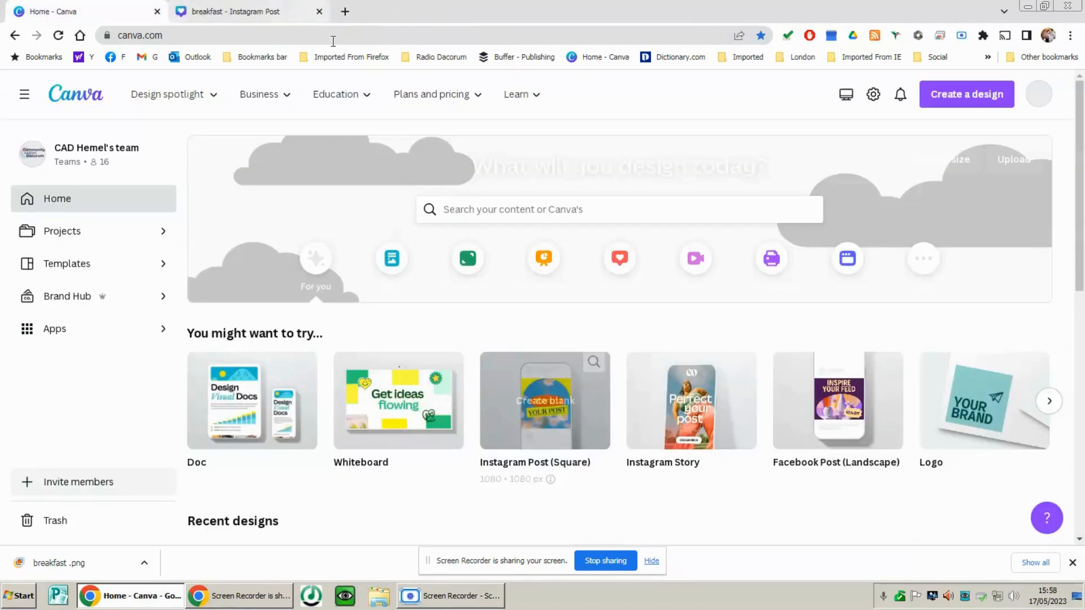
click(256, 12)
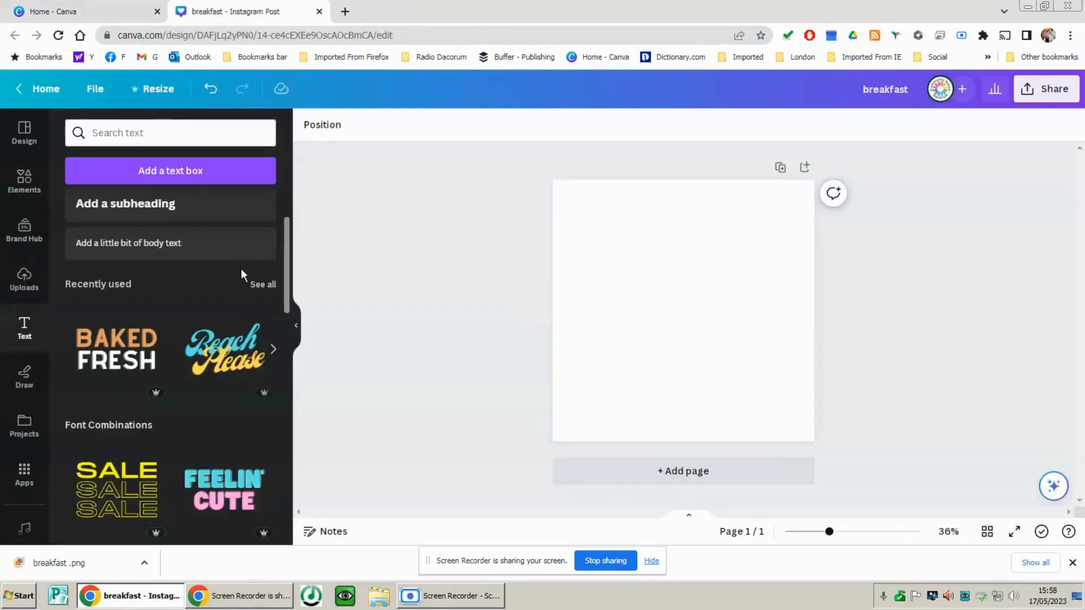
Add the recently used breakfast photo, enlarge it to the full page height, and position it with the plate cut off by the page's right edge
click(23, 177)
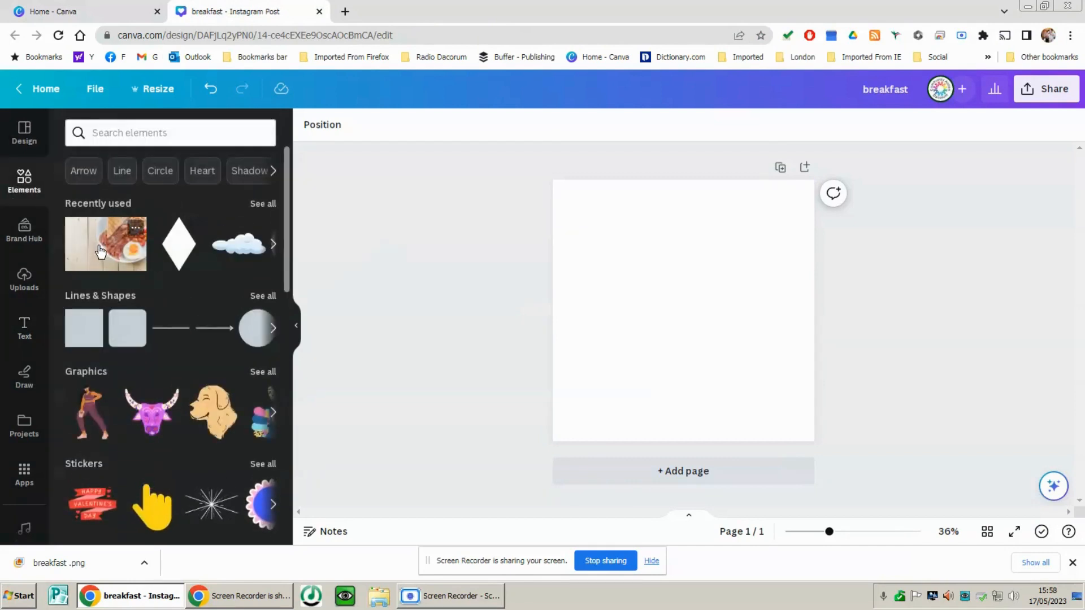
click(100, 251)
drag(731, 310, 763, 249)
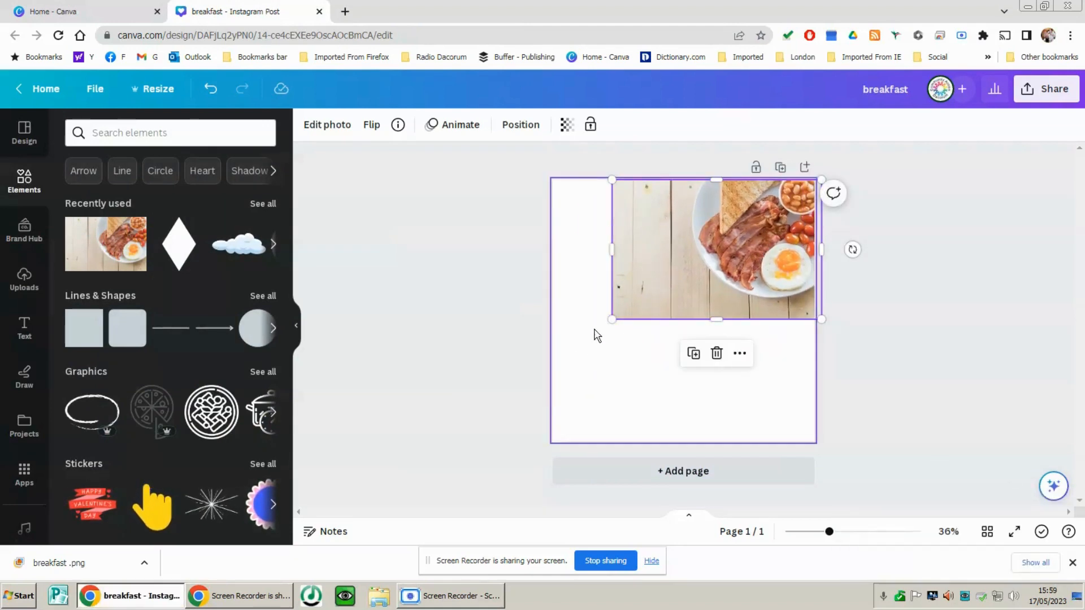
drag(612, 319, 428, 441)
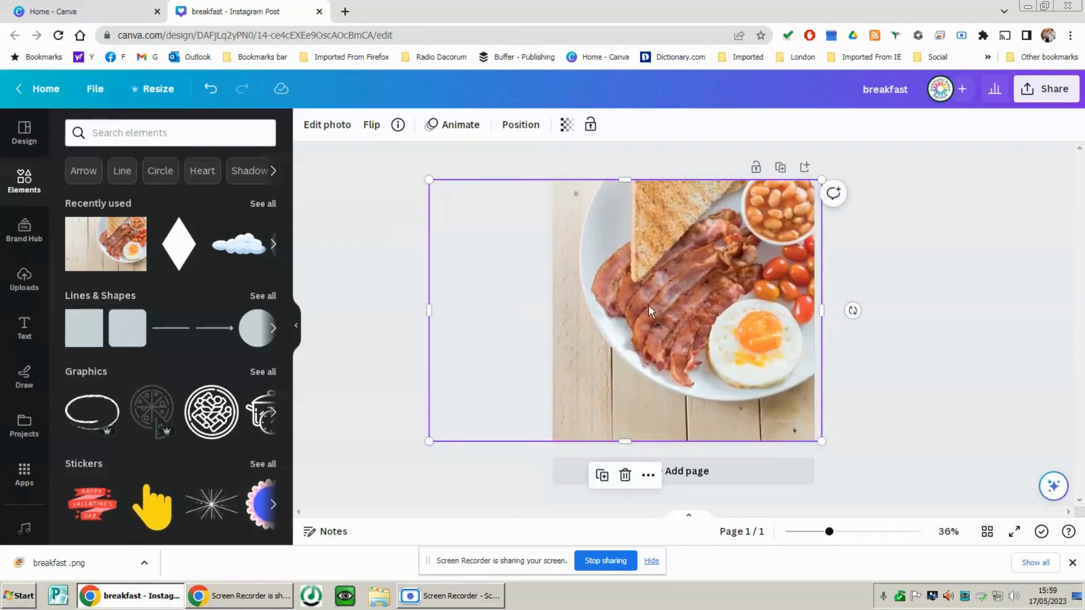
drag(656, 306, 746, 304)
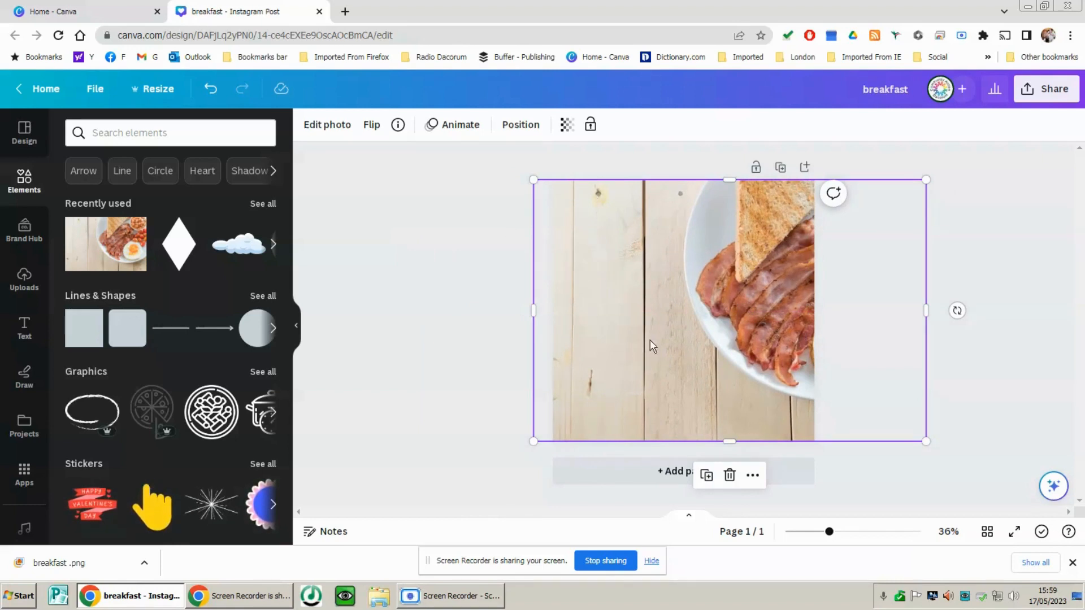
Try the Drift photo animation on the breakfast photo
click(450, 126)
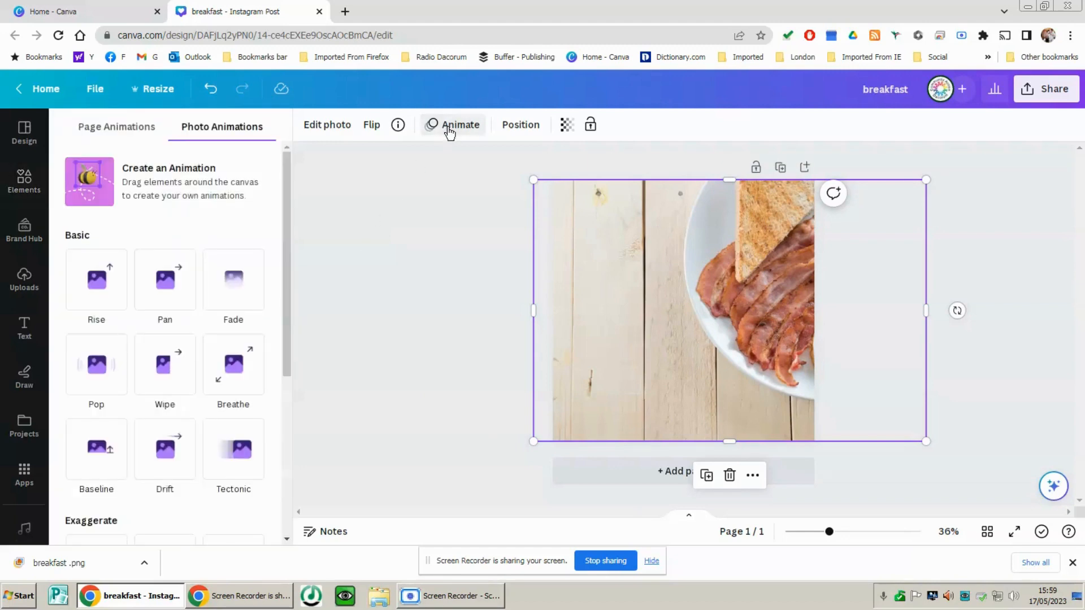
scroll(208, 346, down, 5)
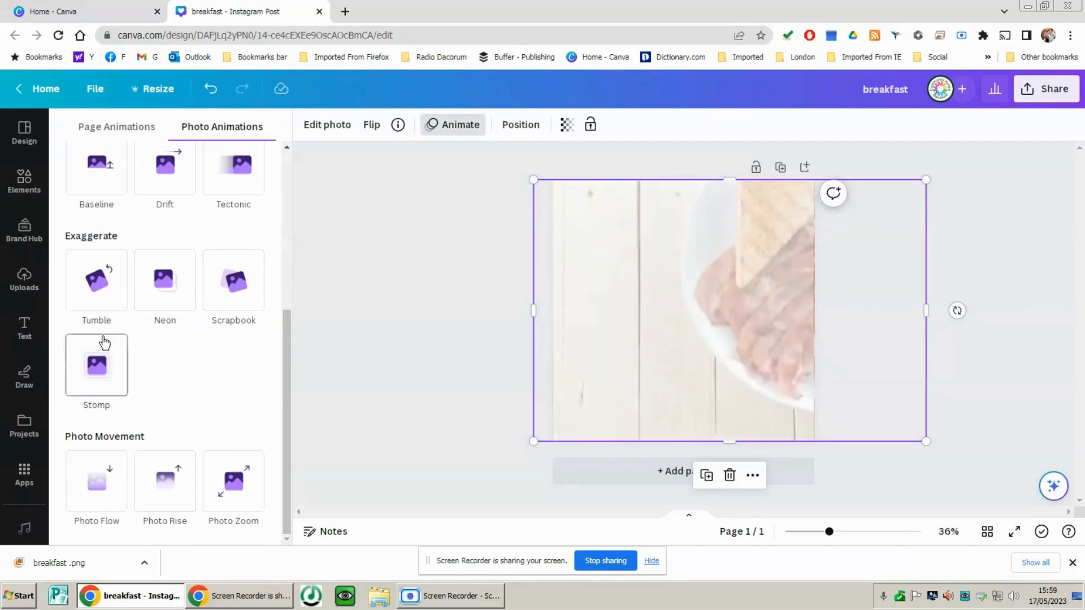
scroll(96, 373, up, 3)
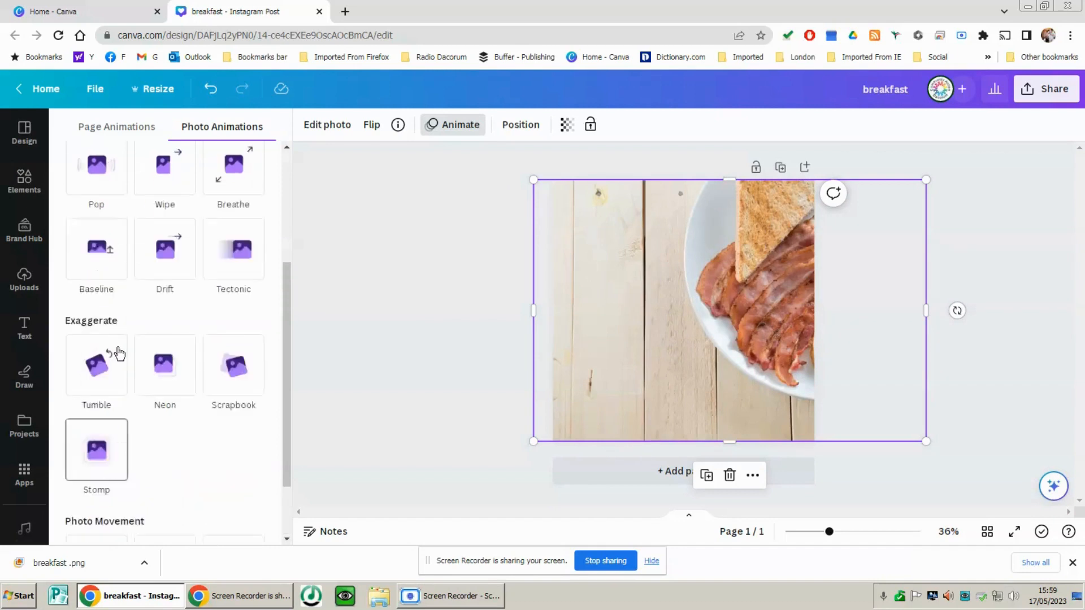
click(170, 314)
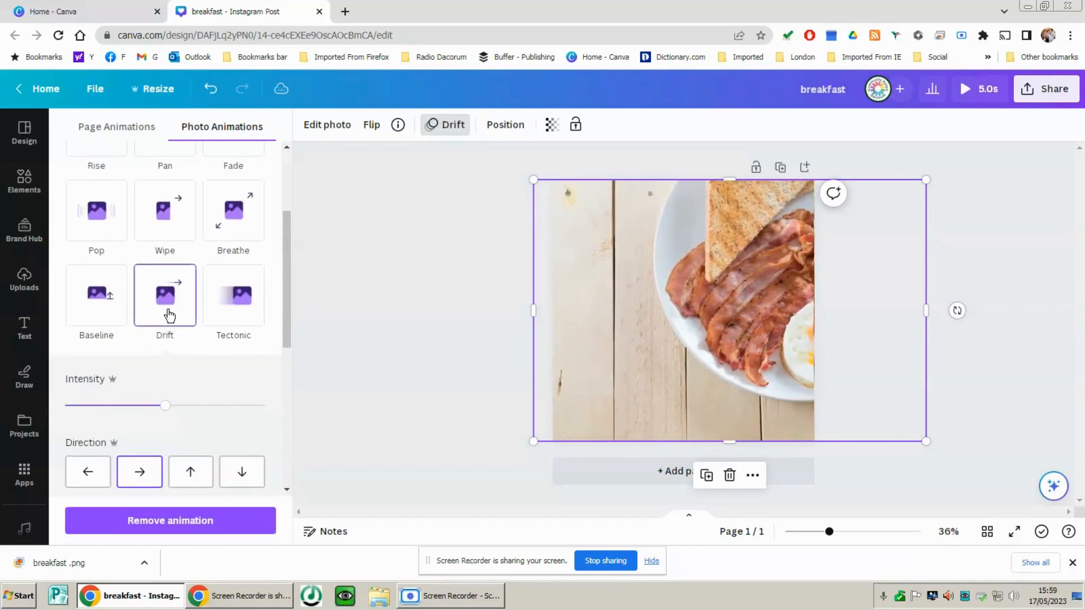
click(407, 345)
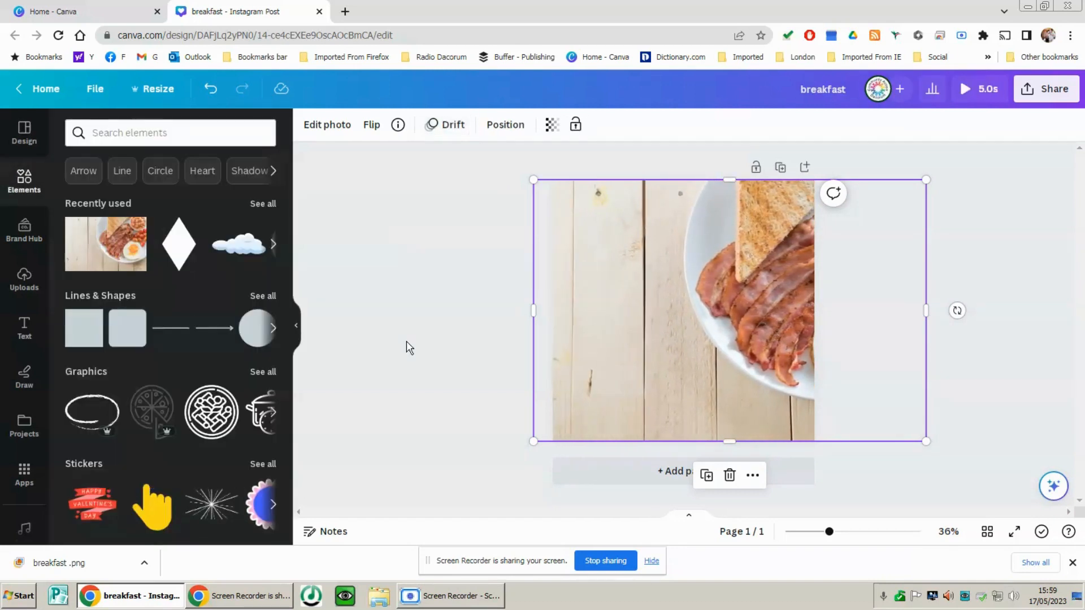
click(406, 341)
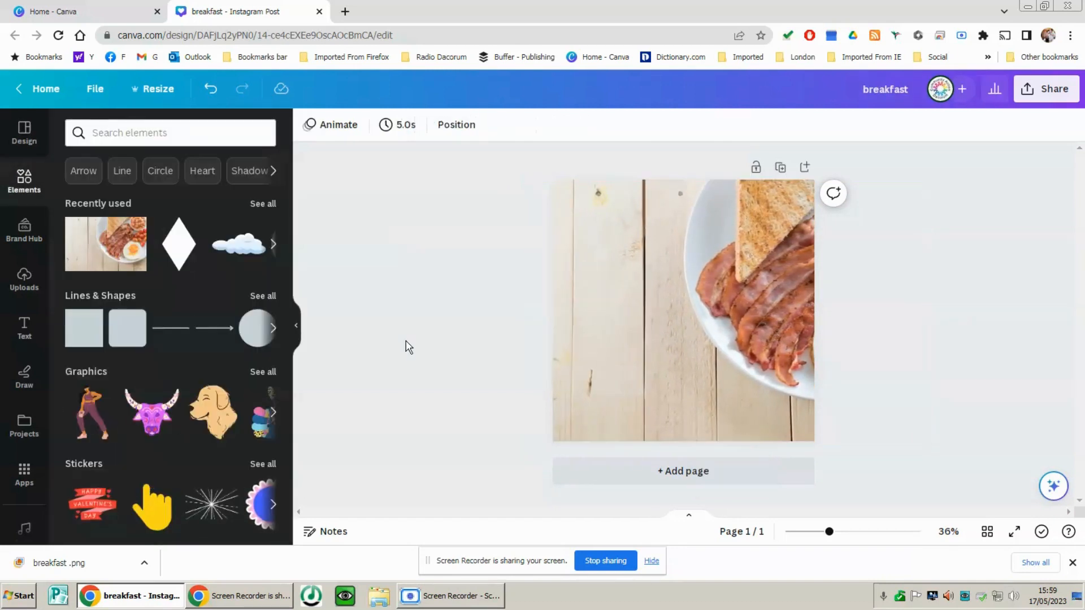
Add the recently used BAKED FRESH font combination to the page
click(22, 331)
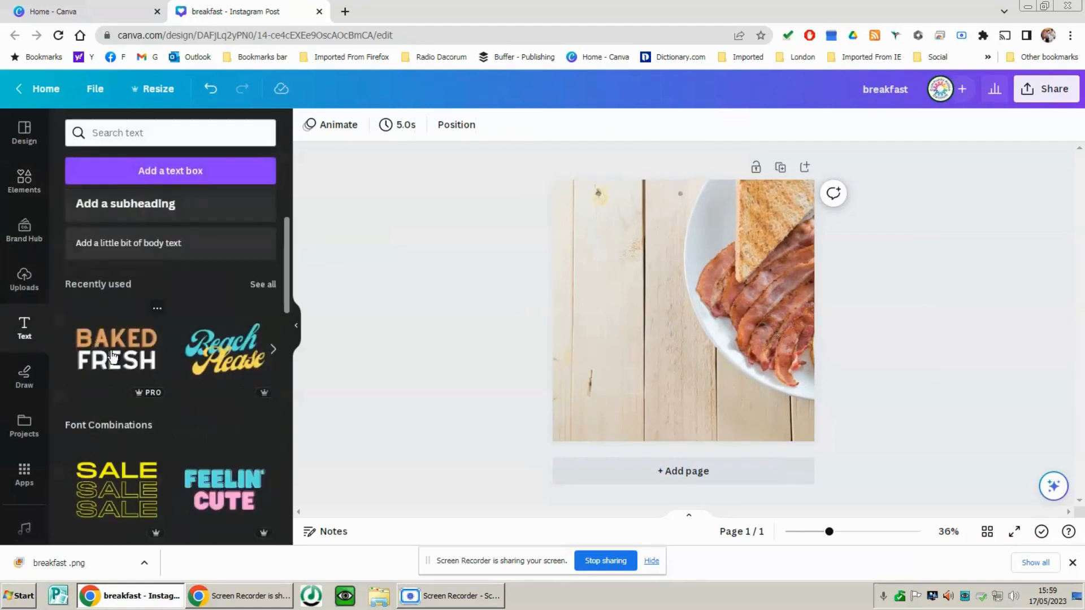
scroll(170, 458, down, 5)
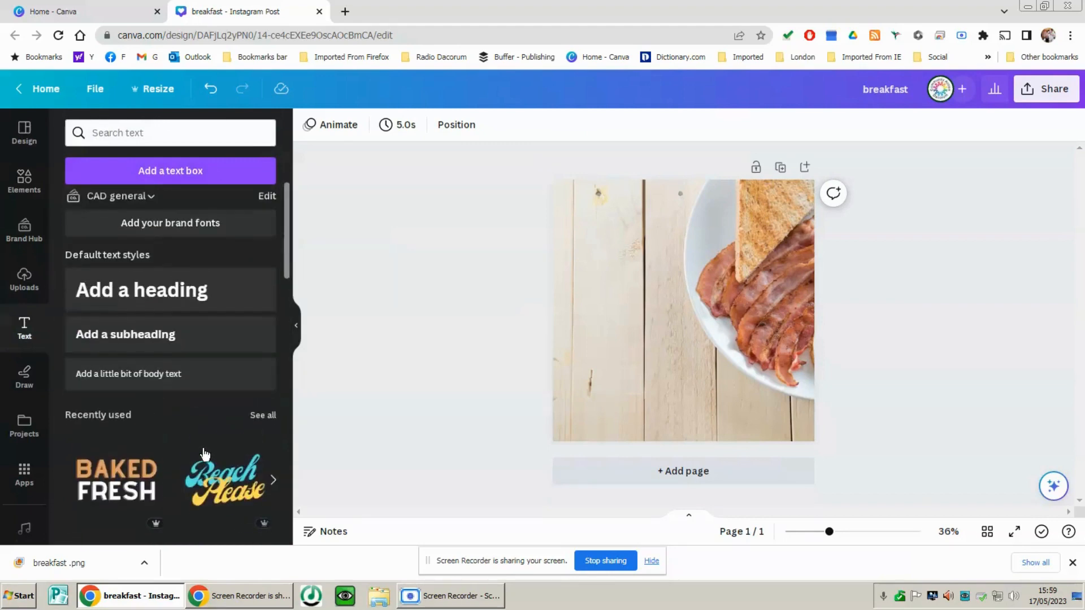
scroll(198, 452, up, 10)
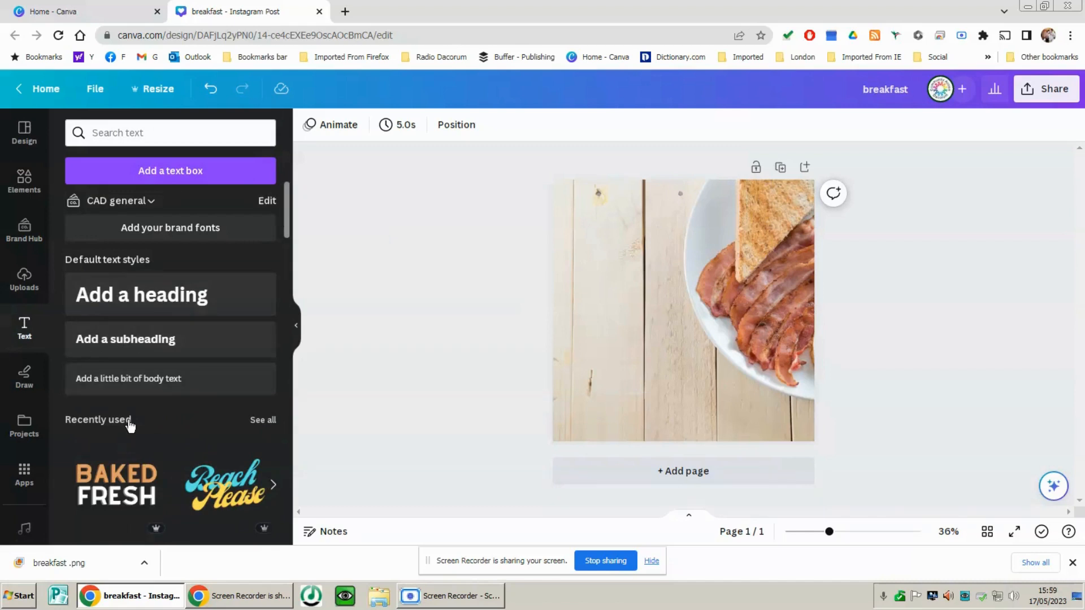
scroll(118, 313, down, 5)
click(106, 221)
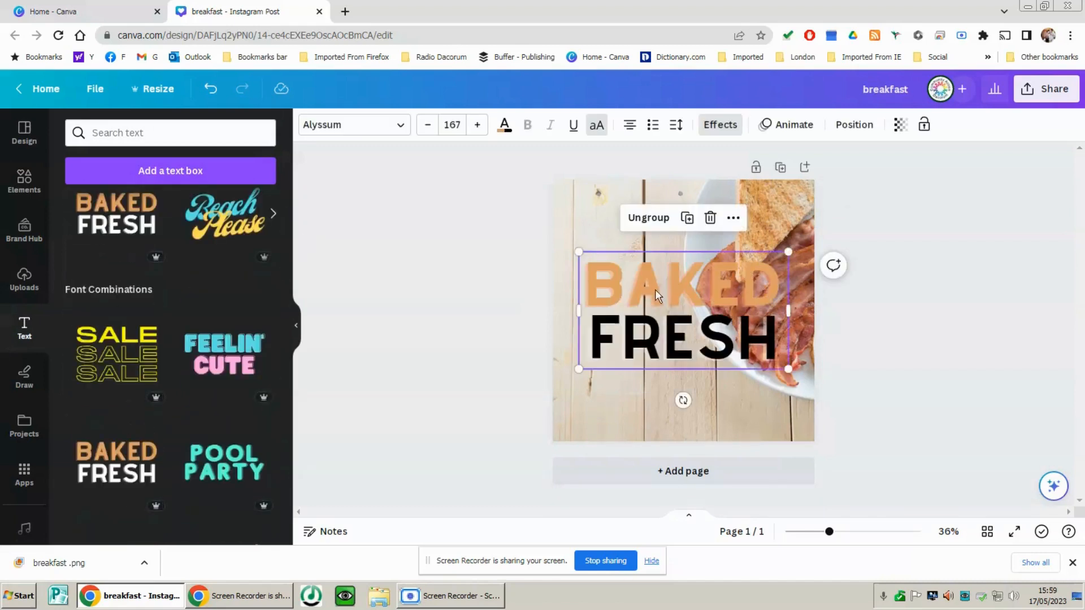
Move the BAKED FRESH text to the page's upper-left corner and shrink it to font size 108, clear of the plate
drag(655, 289, 635, 222)
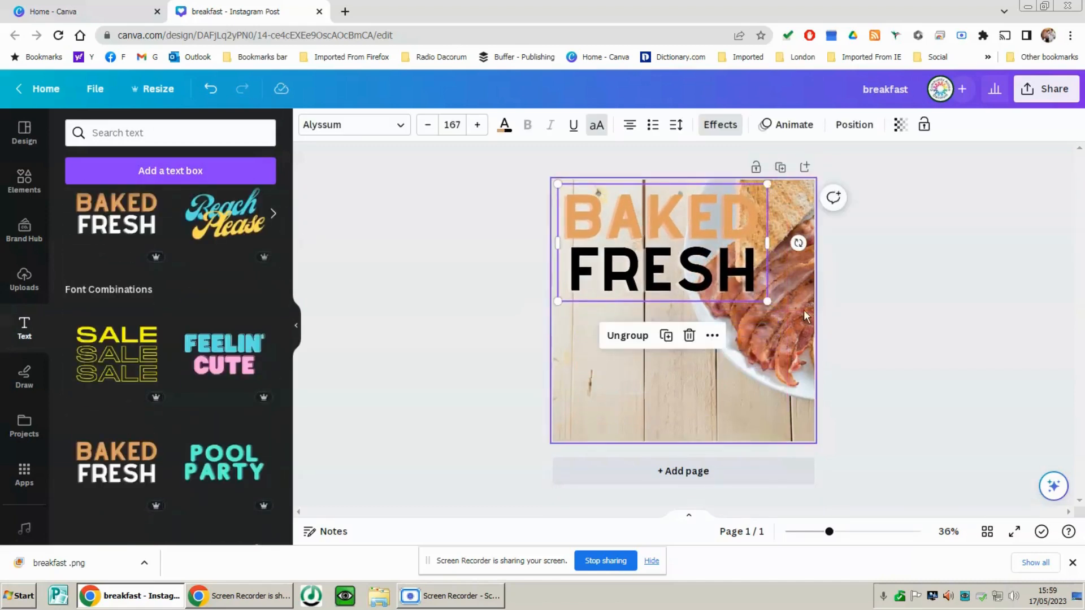
click(803, 311)
drag(727, 272, 700, 268)
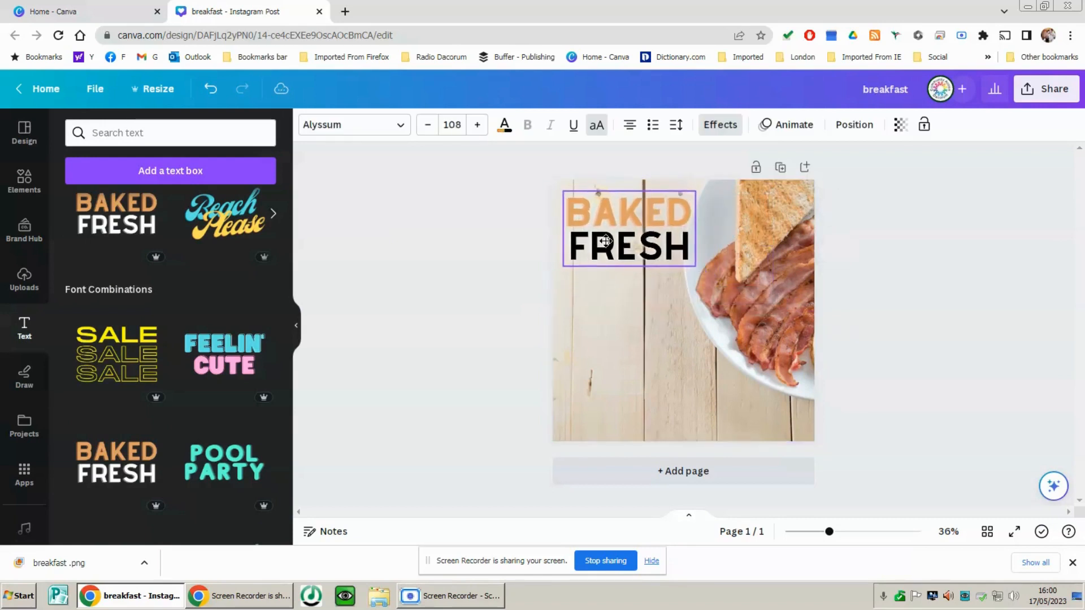
Ungroup the BAKED FRESH text, then duplicate both lines and place the copies directly below the originals
click(596, 301)
click(626, 220)
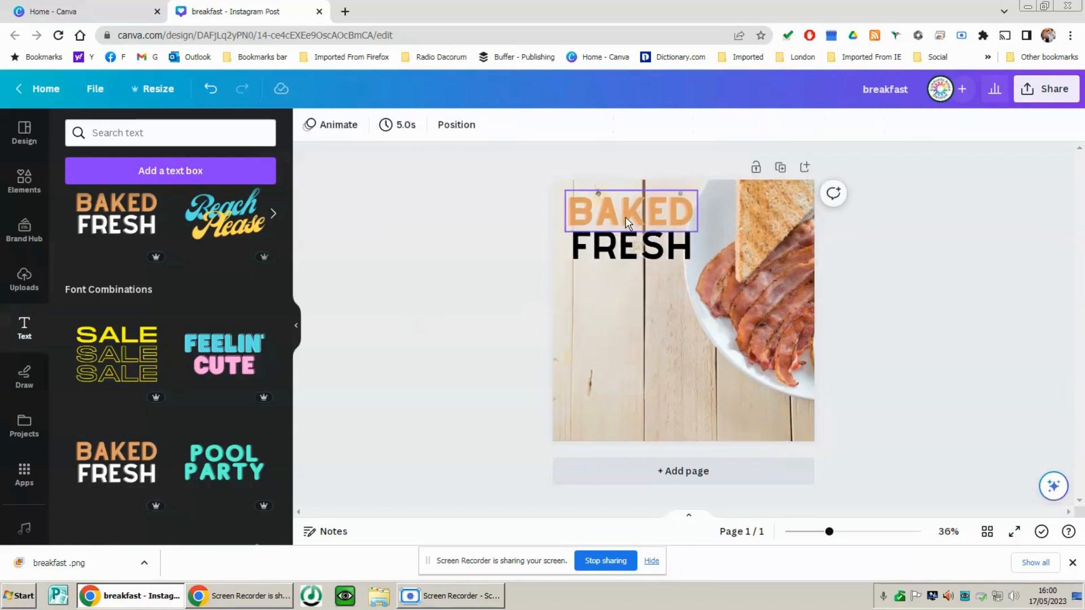
click(626, 221)
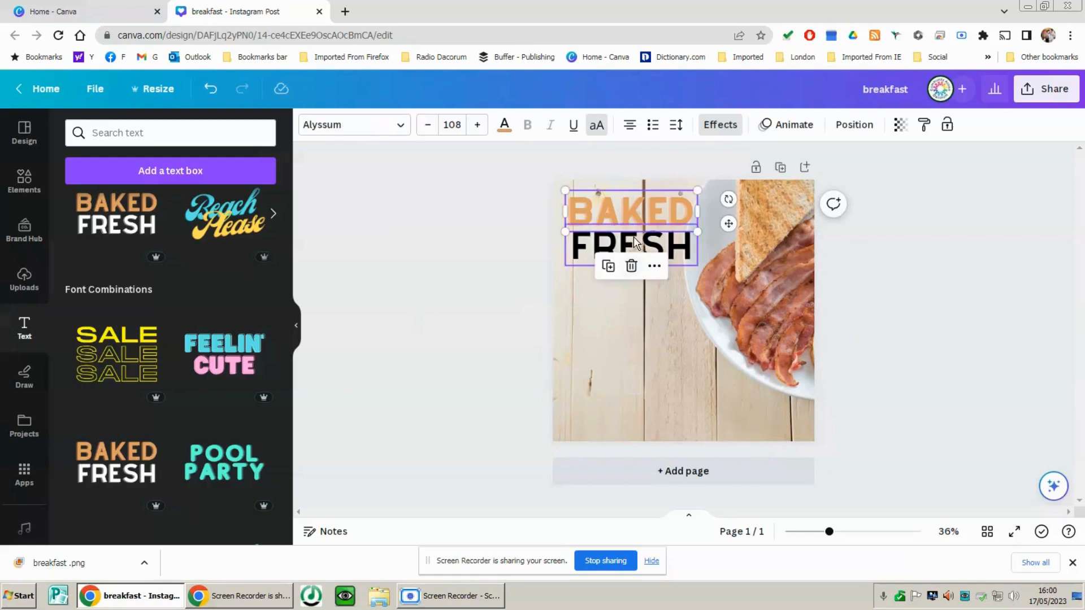
shift+click(588, 256)
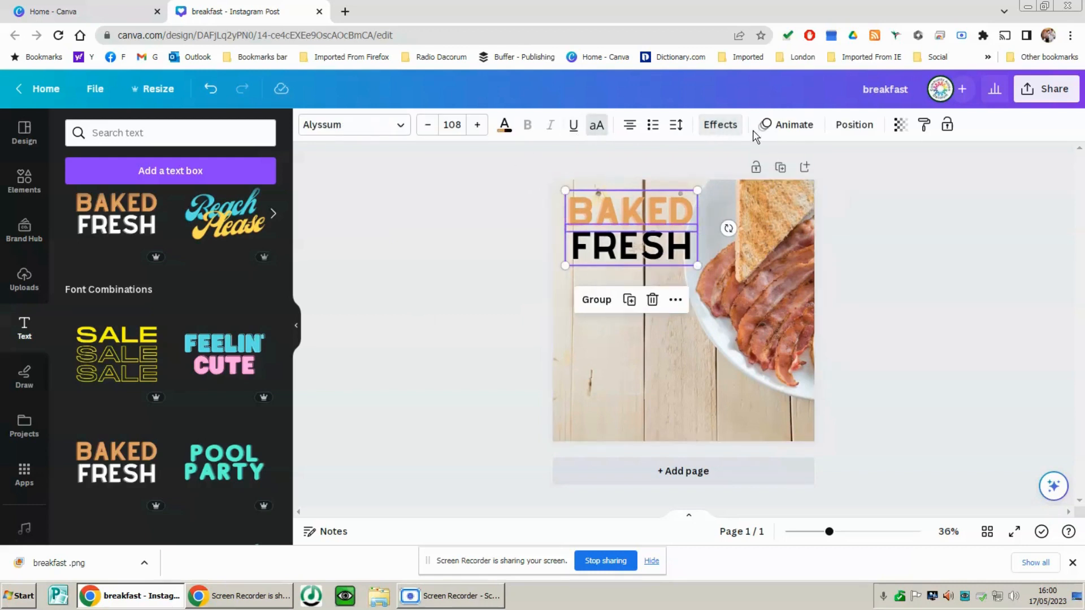
click(630, 301)
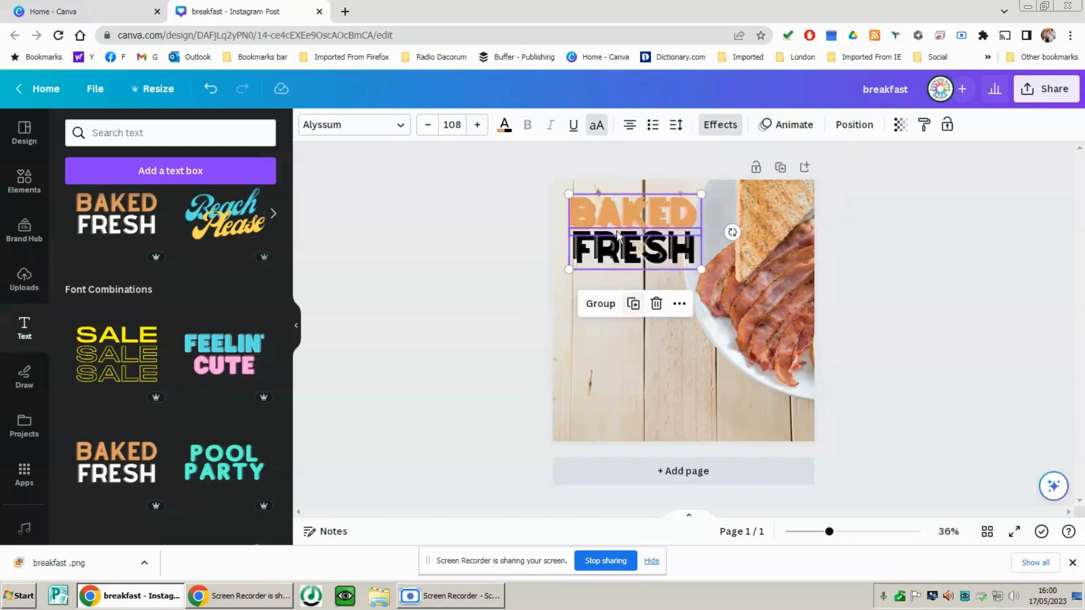
drag(645, 223, 639, 274)
click(648, 338)
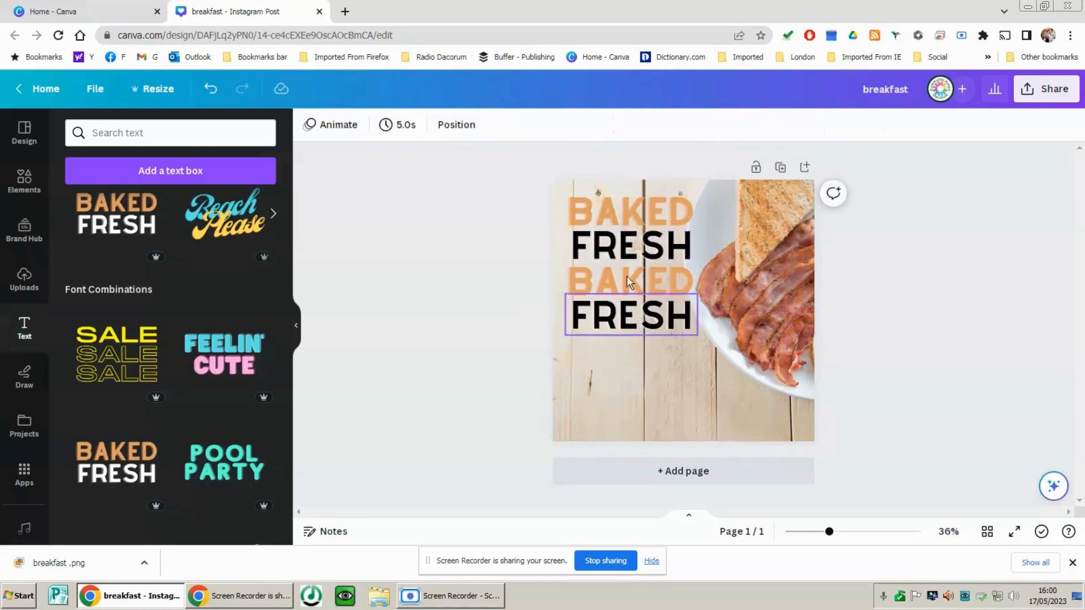
Left-align the text in all four BAKED and FRESH lines
click(612, 218)
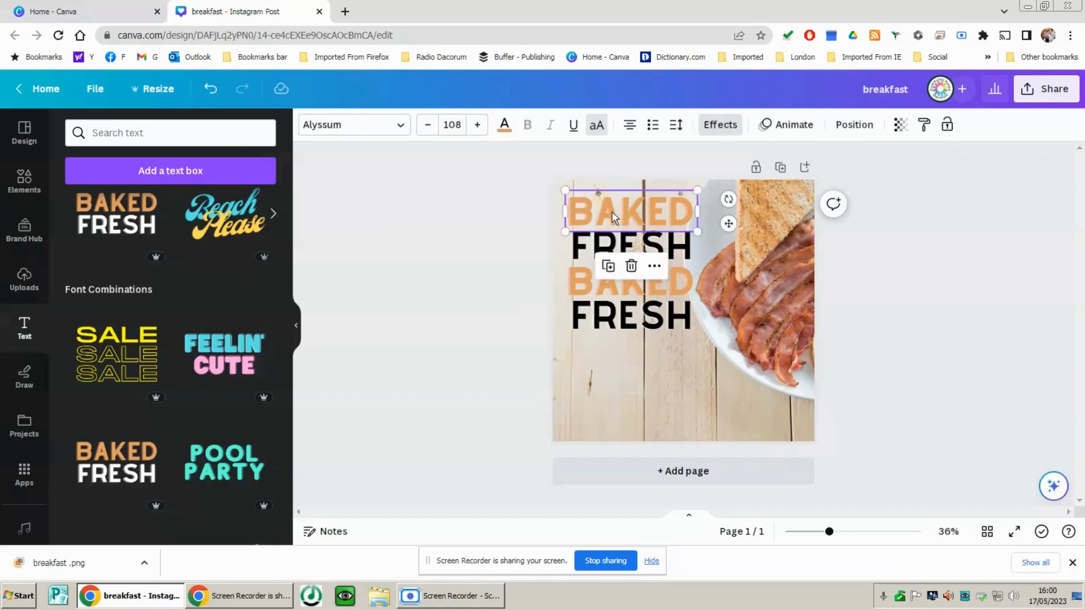
click(593, 240)
click(629, 124)
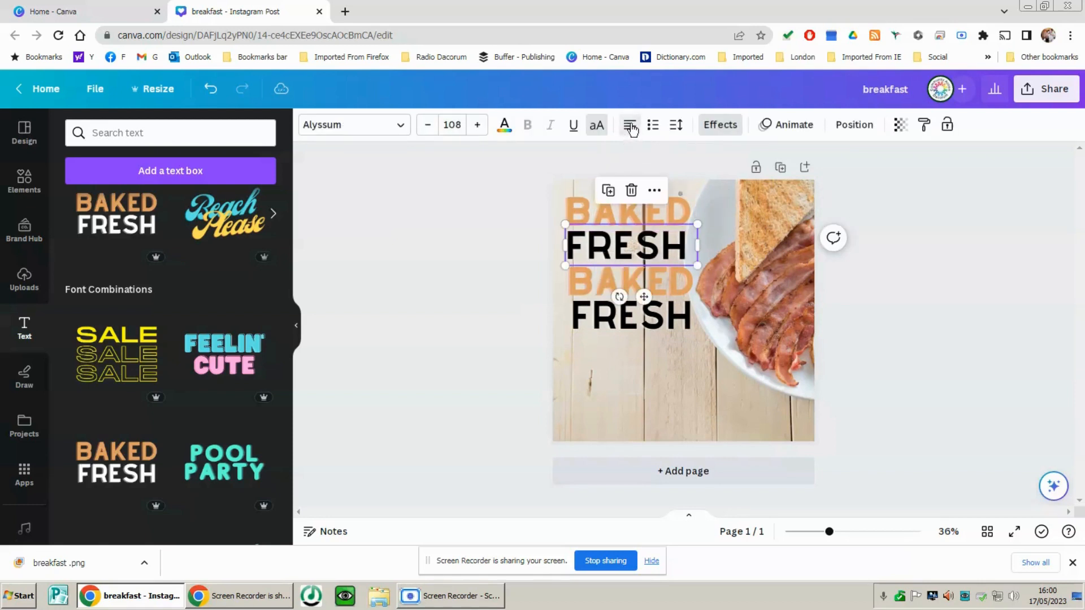
click(605, 276)
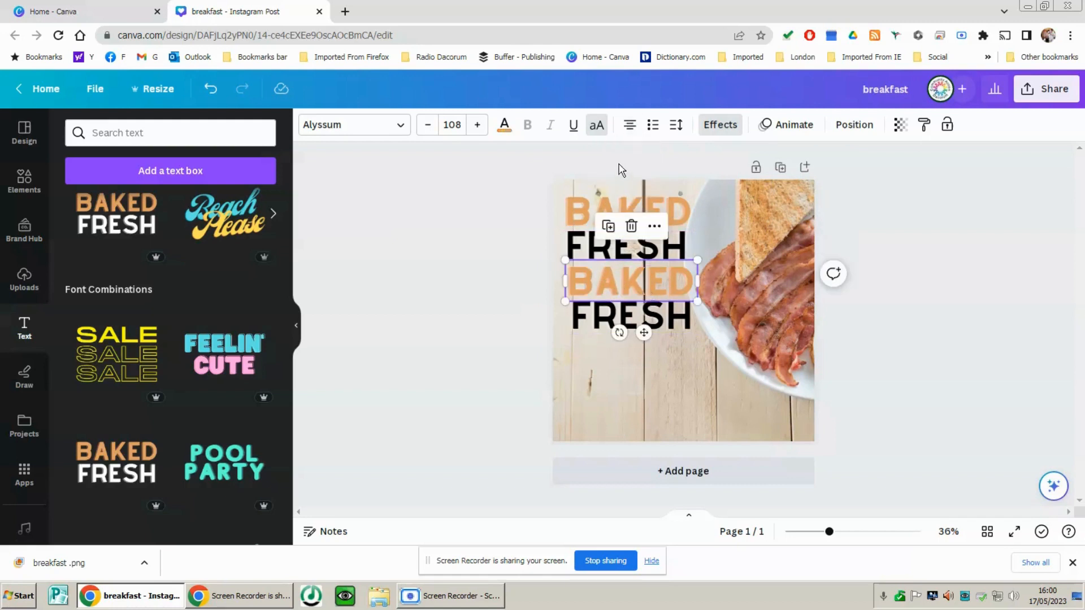
click(631, 128)
click(611, 295)
click(631, 125)
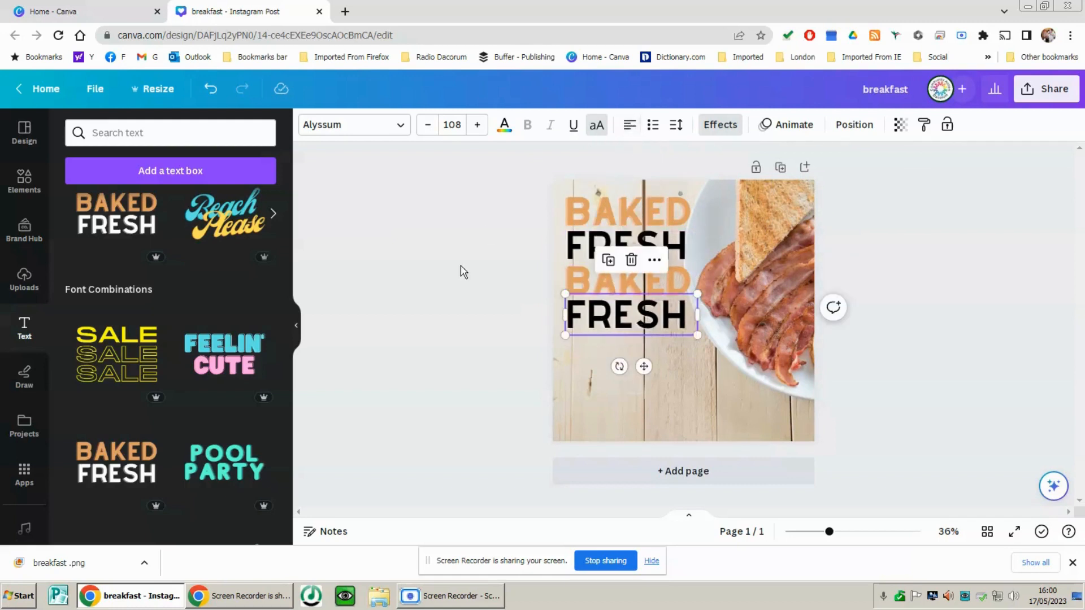
click(489, 316)
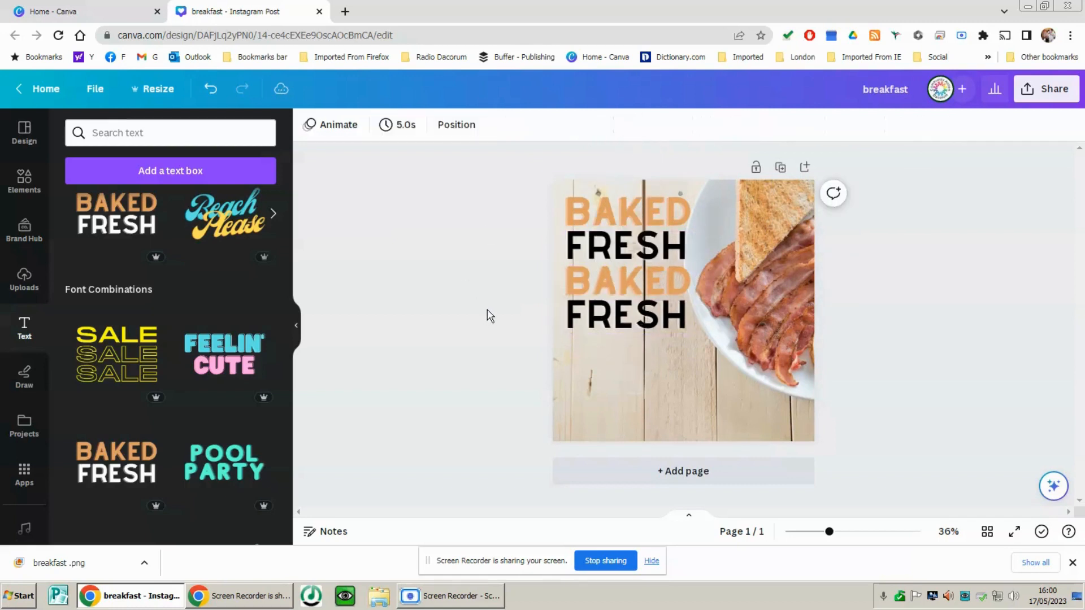
Replace the first three text lines with JOIN, ME and FOR
click(656, 206)
double_click(650, 213)
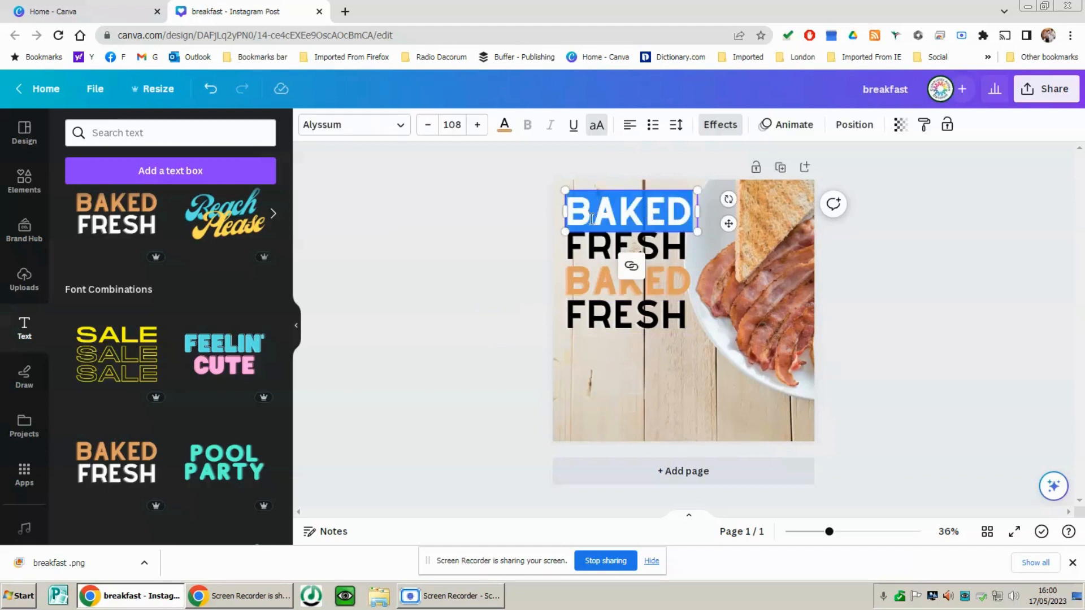
text(JOIN)
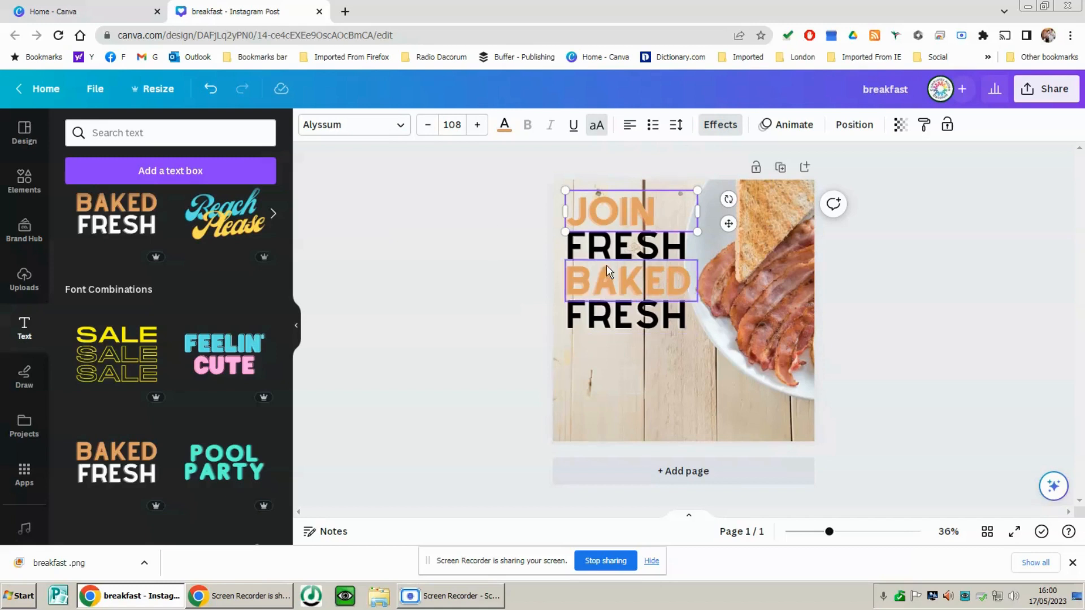
click(619, 244)
double_click(619, 244)
text(ME)
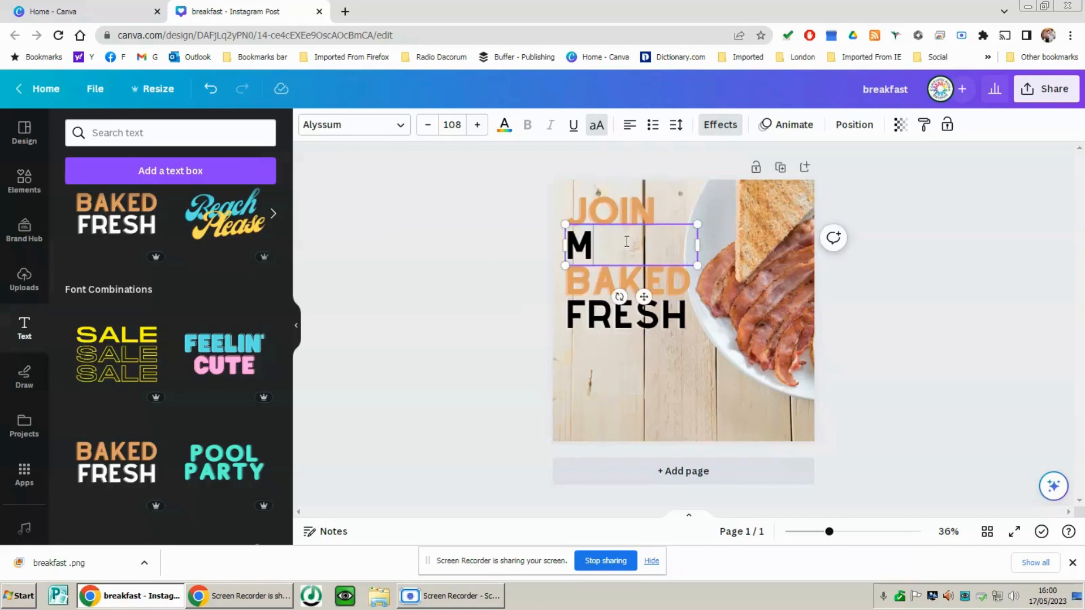
double_click(646, 272)
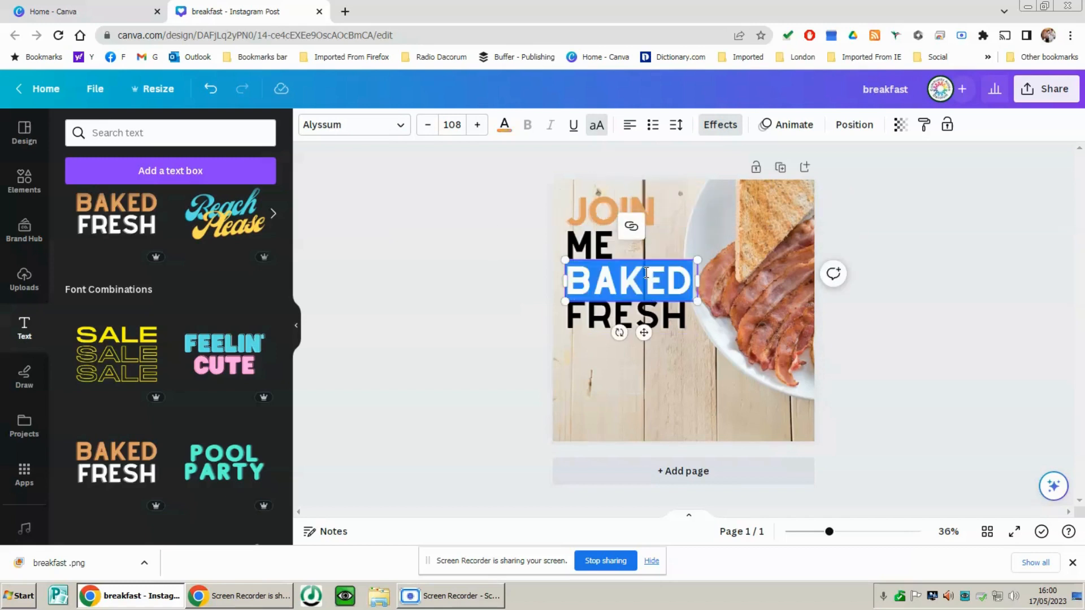
text(FOR)
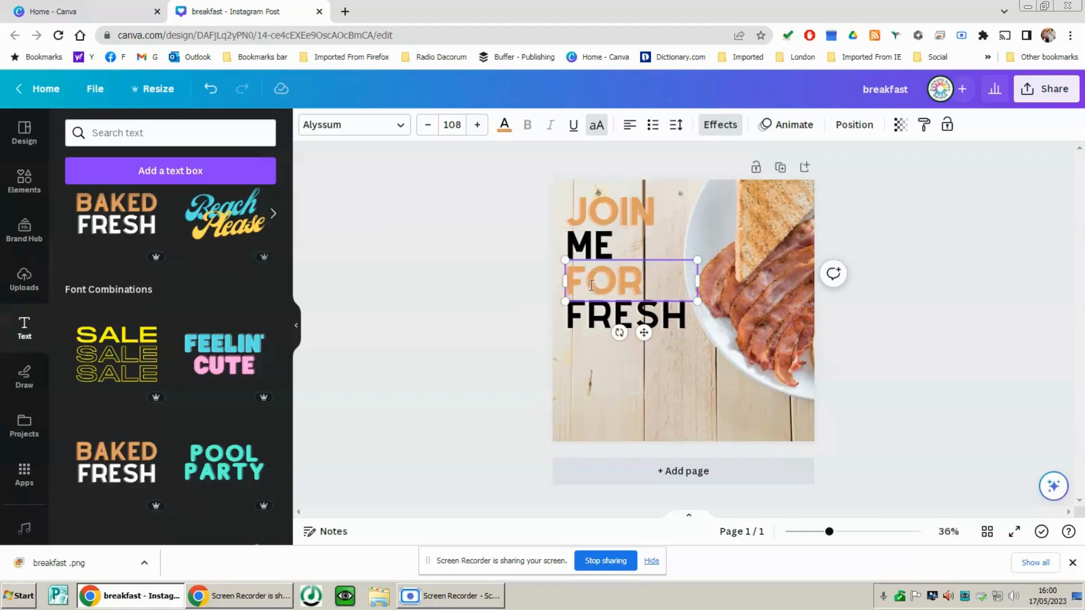
Replace the fourth text line with BREAKFAST and widen its text box until the word fits on one line
click(657, 323)
double_click(657, 323)
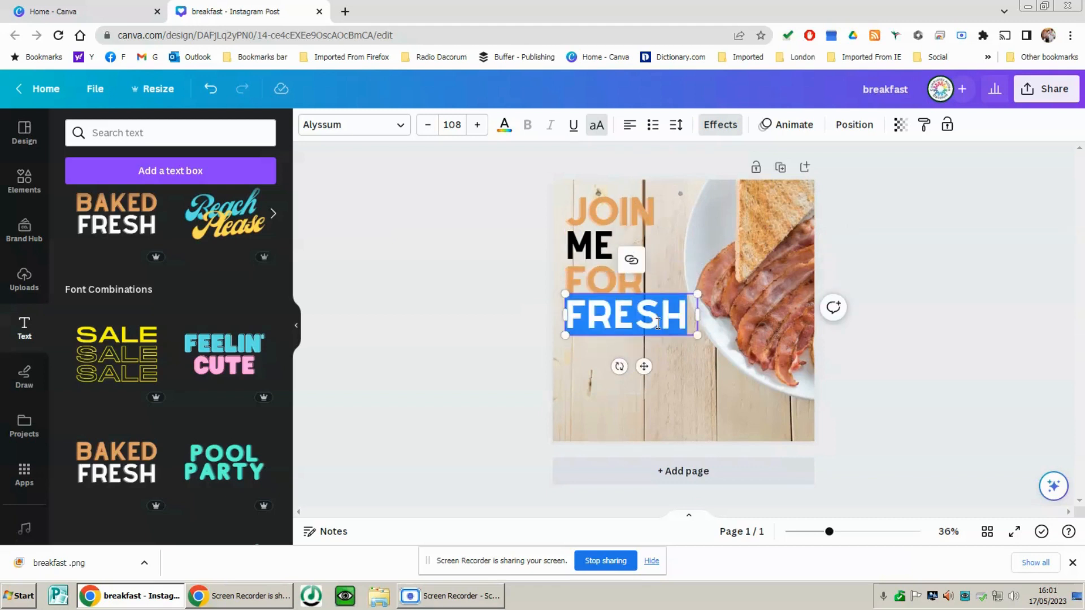
text(BREAKFA)
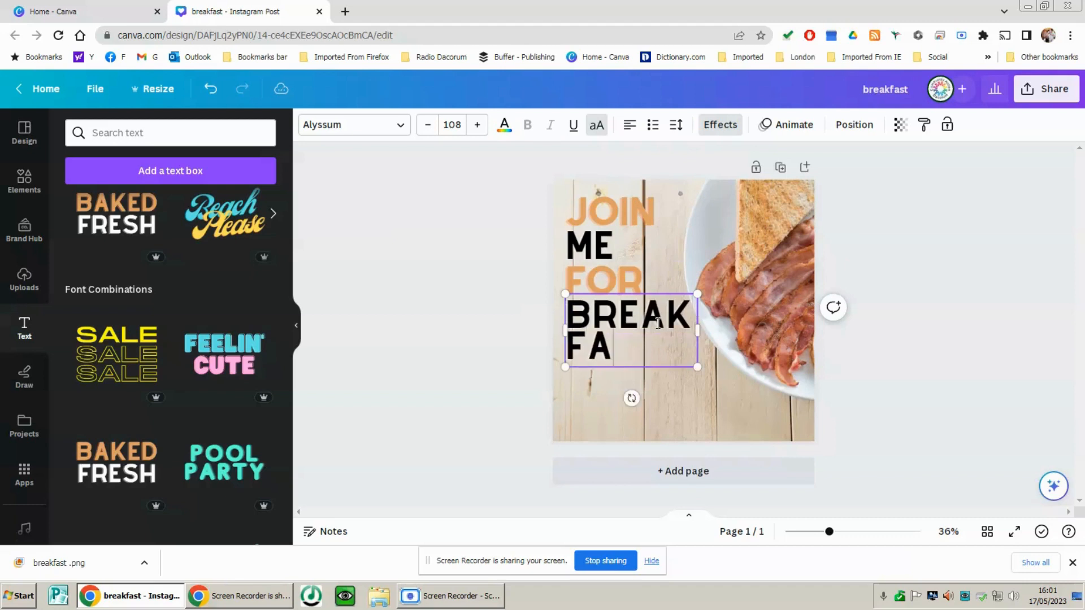
text(ST)
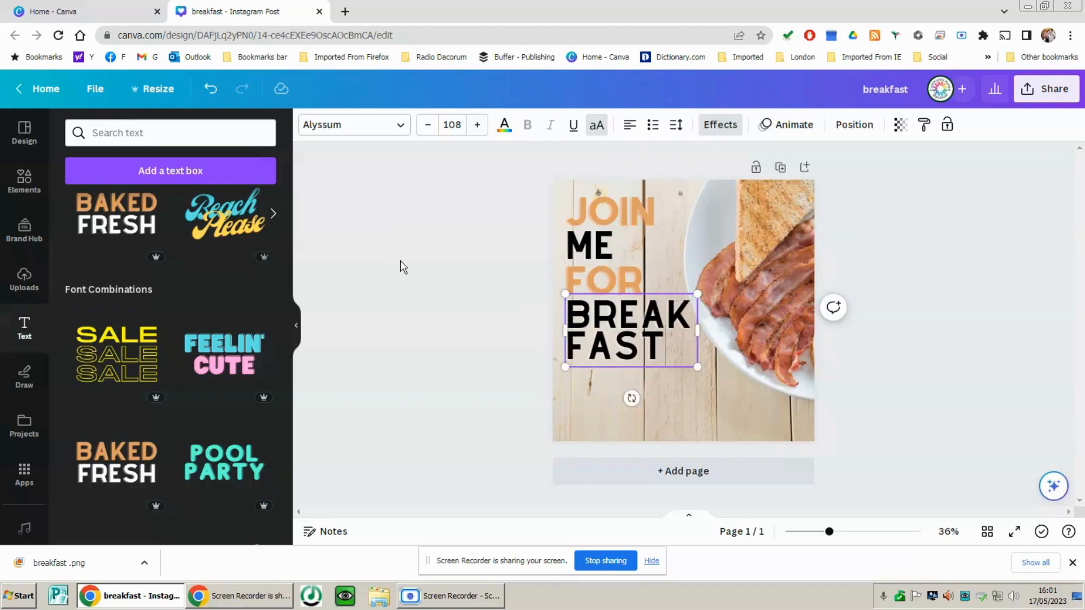
click(463, 271)
click(692, 332)
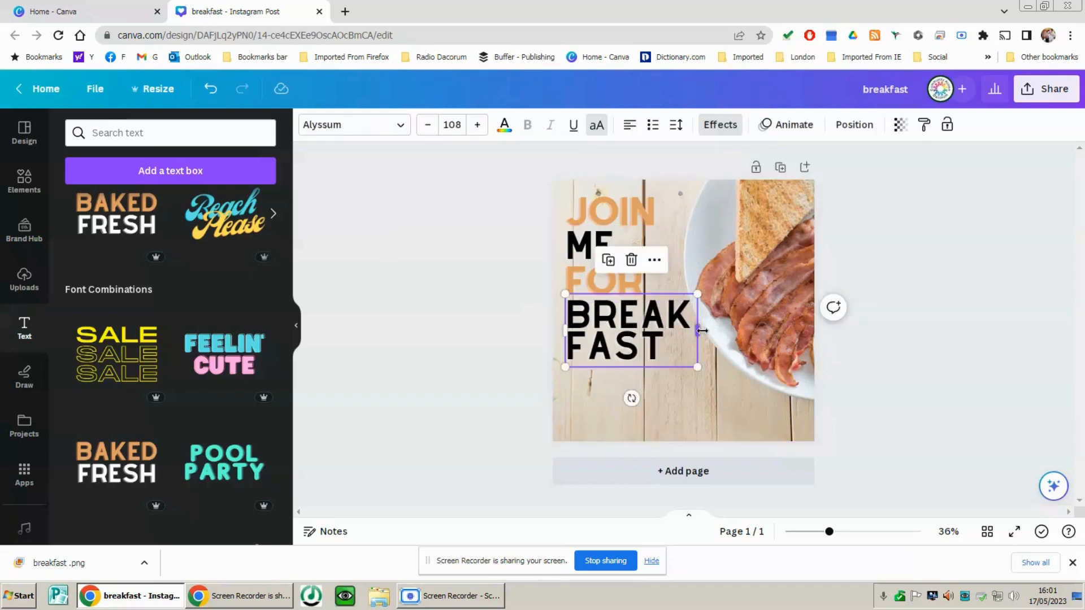
drag(702, 331, 806, 333)
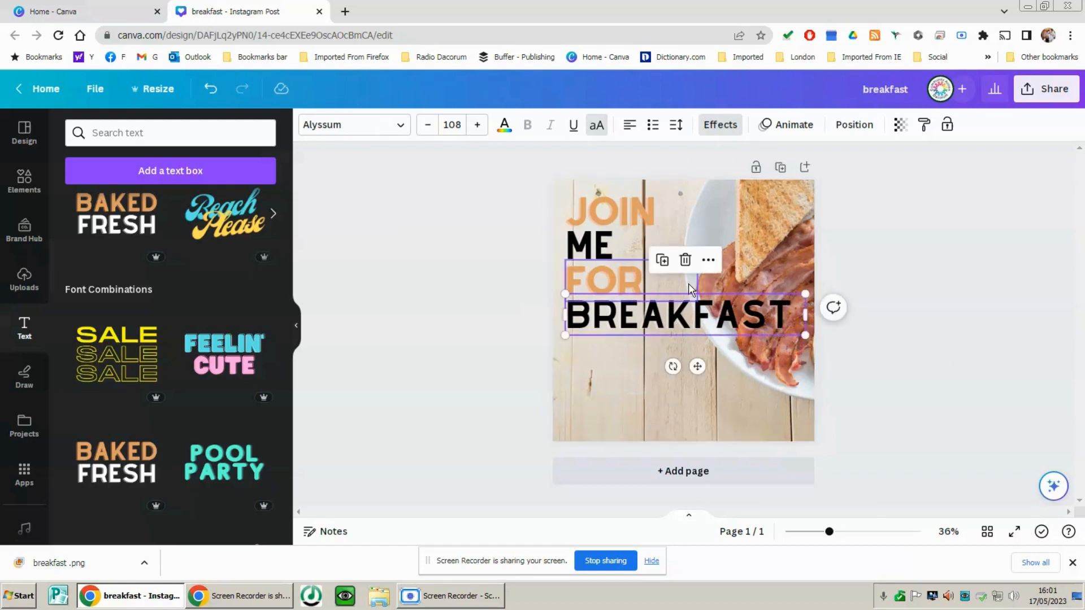
Tidy up the spacing of the four text lines JOIN, ME, FOR and BREAKFAST
drag(469, 194, 713, 405)
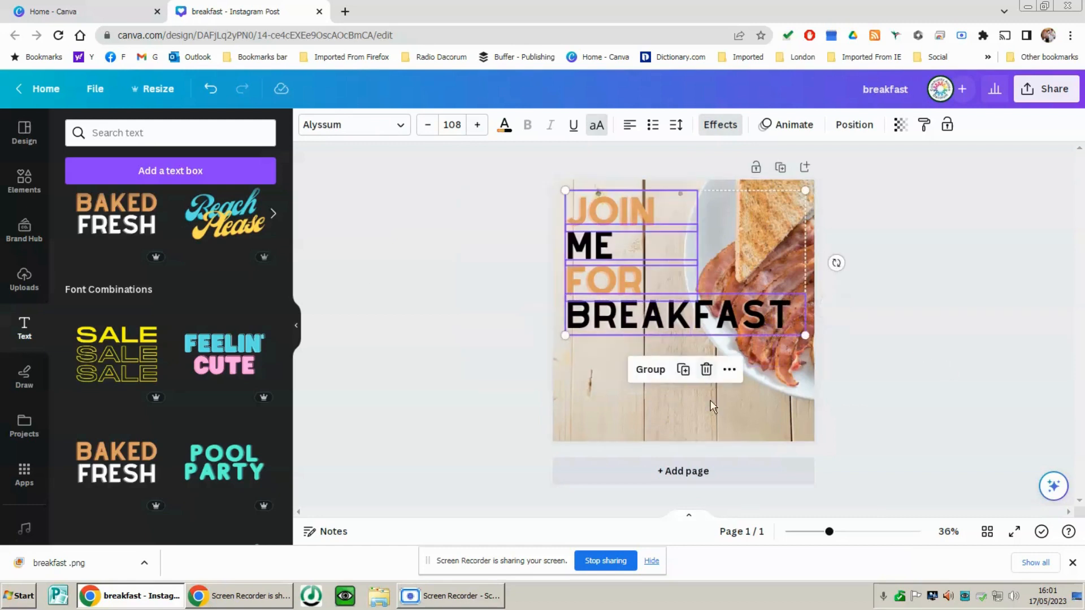
click(854, 127)
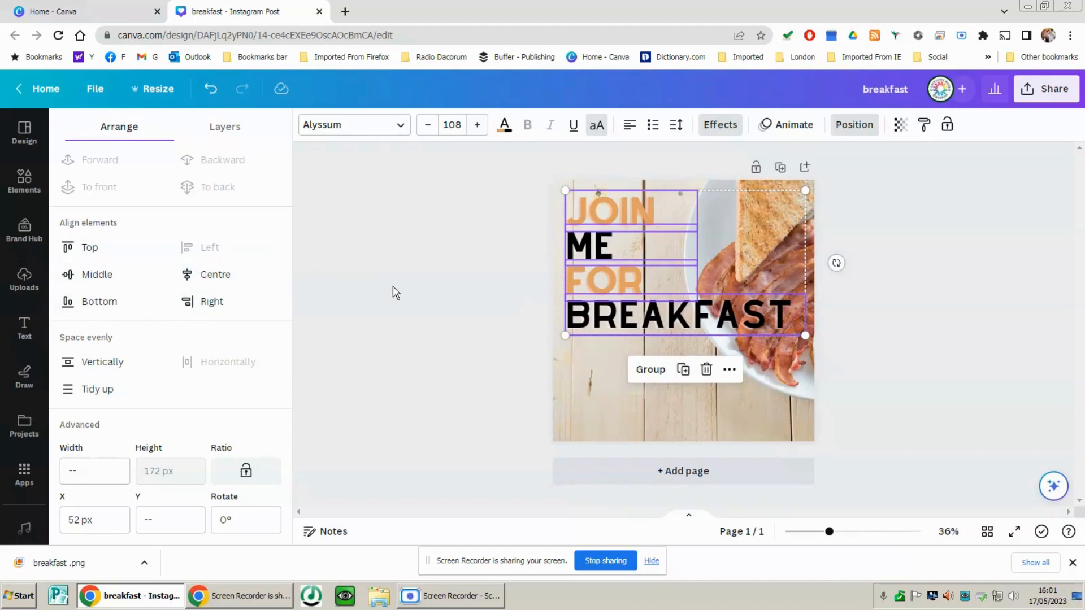
click(89, 395)
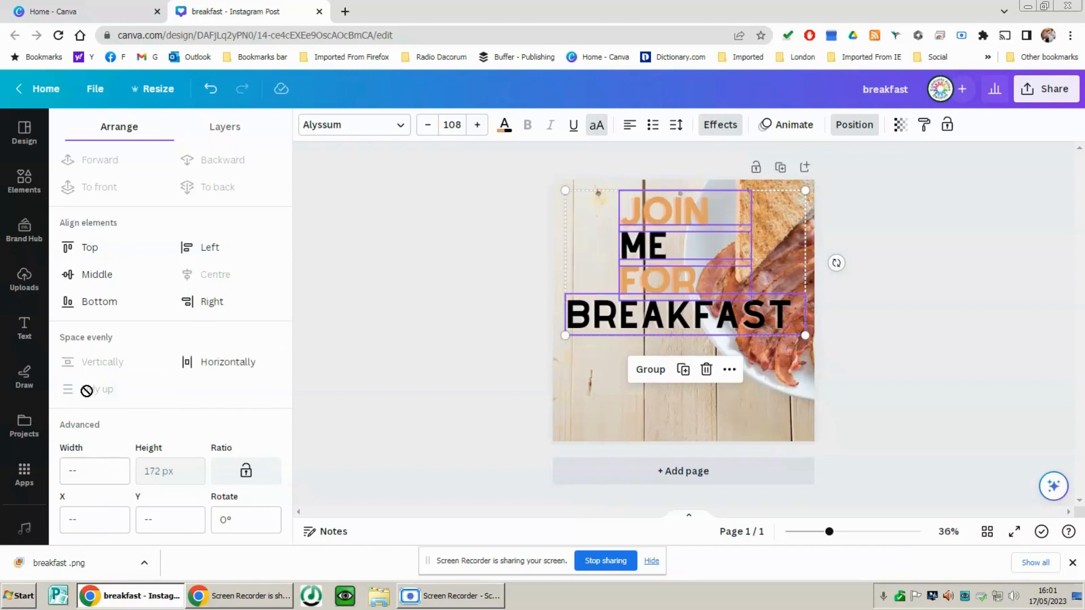
Move the JOIN, ME and FOR lines together so their left edges line up with BREAKFAST
click(462, 333)
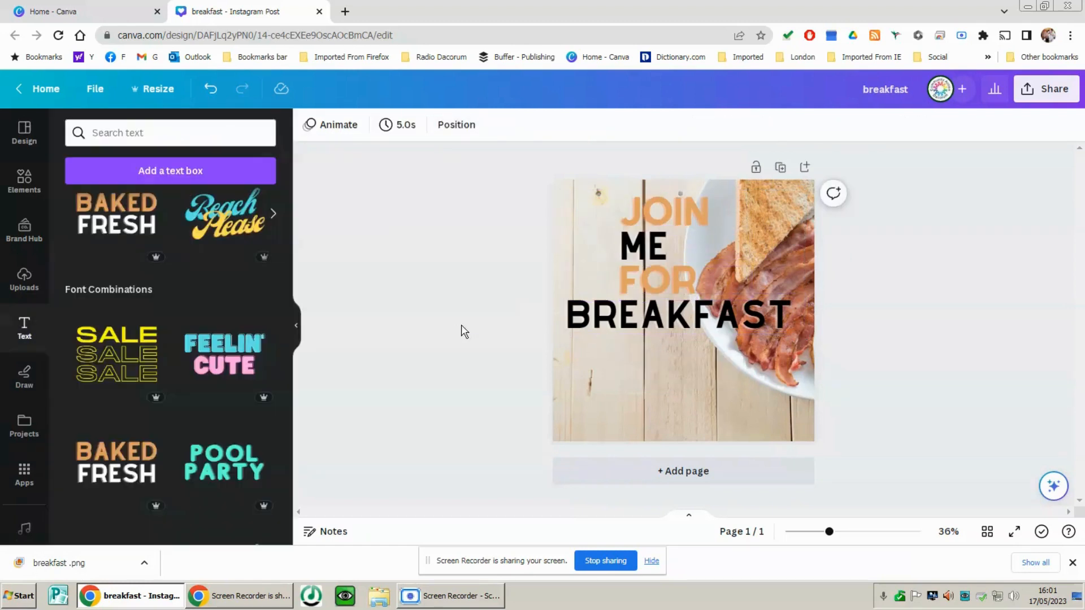
drag(612, 189, 599, 285)
click(603, 315)
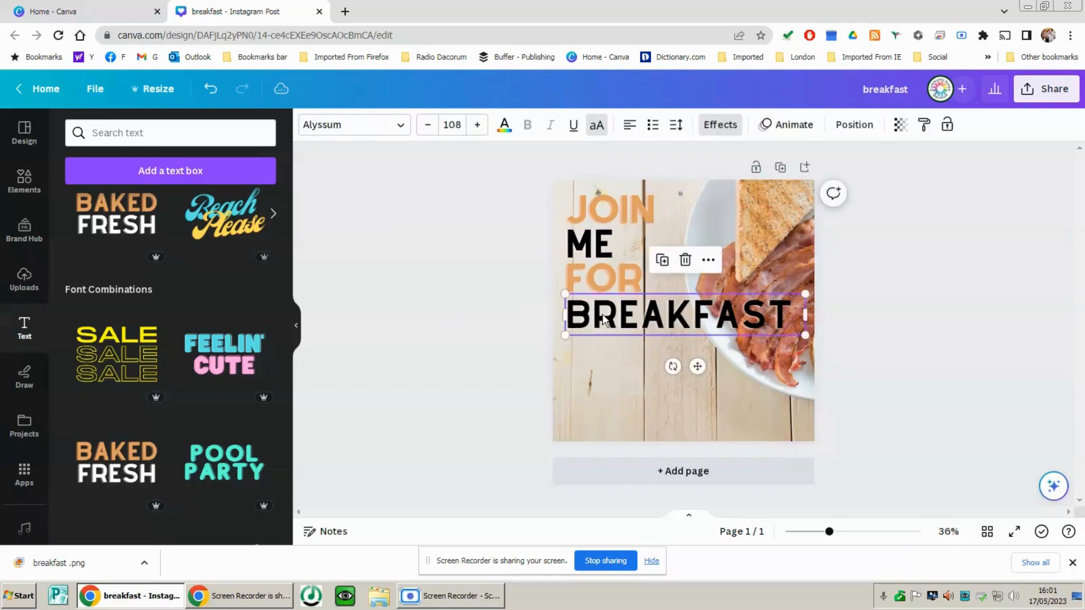
click(499, 281)
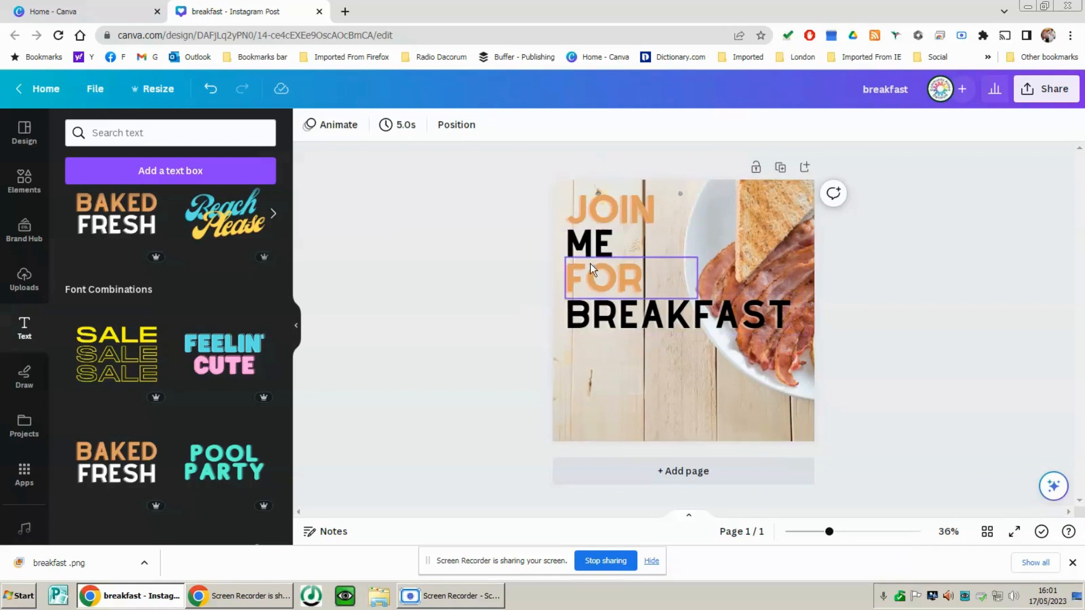
Duplicate the ME line, place the copy below BREAKFAST with a small gap, and replace its text with 8-10AM
click(593, 244)
click(608, 191)
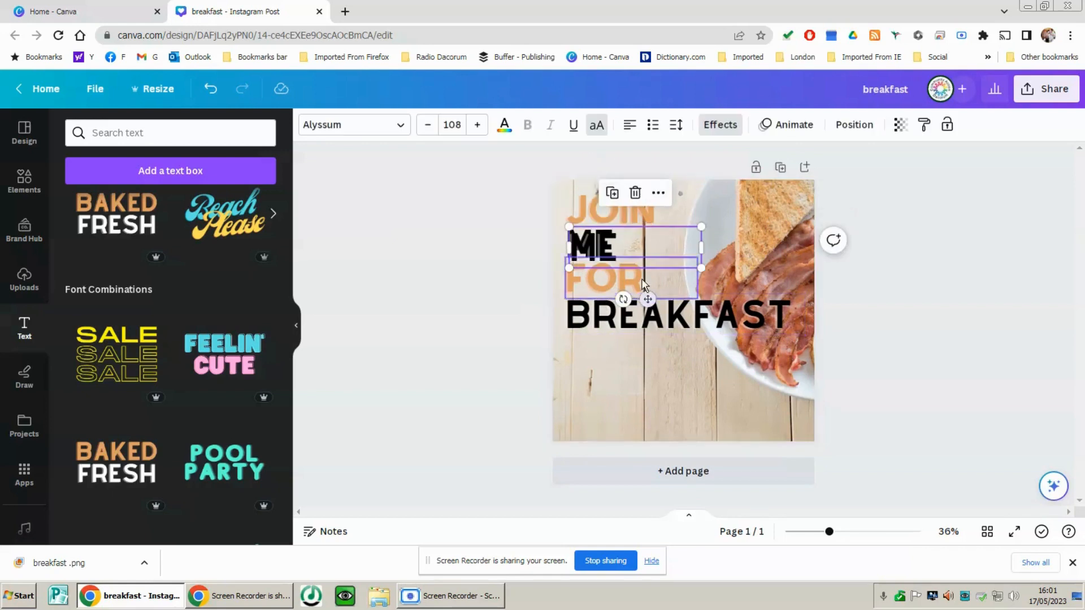
drag(634, 317, 632, 358)
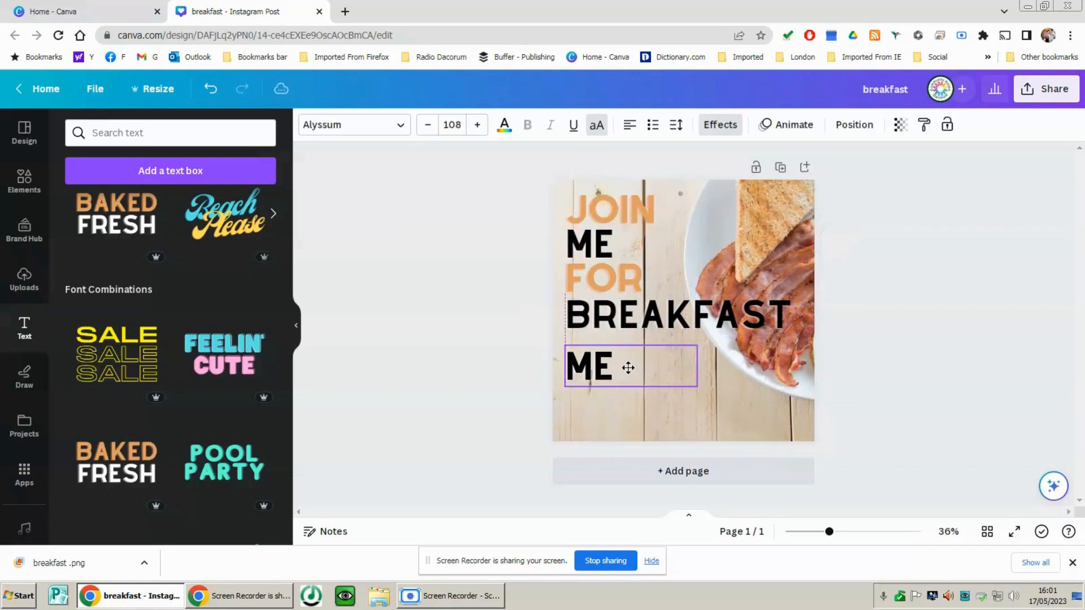
double_click(613, 377)
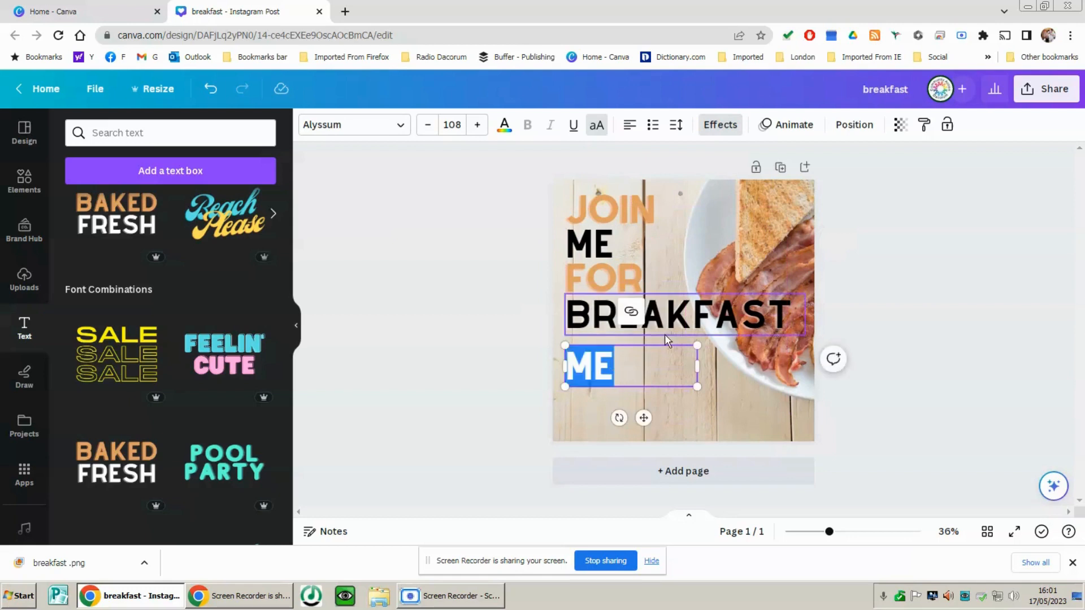
text(8)
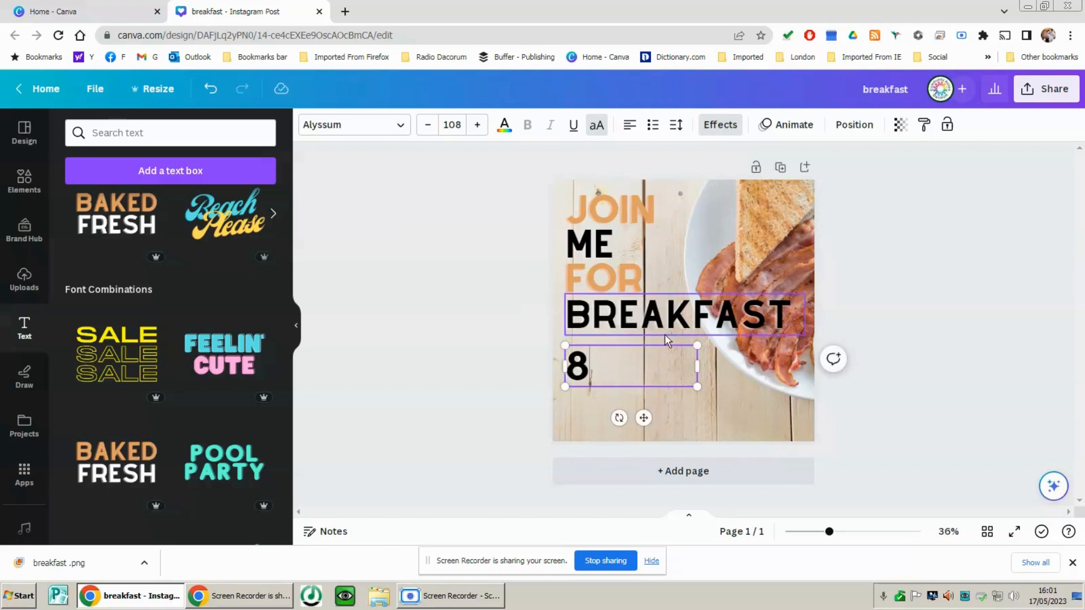
text(-10AM)
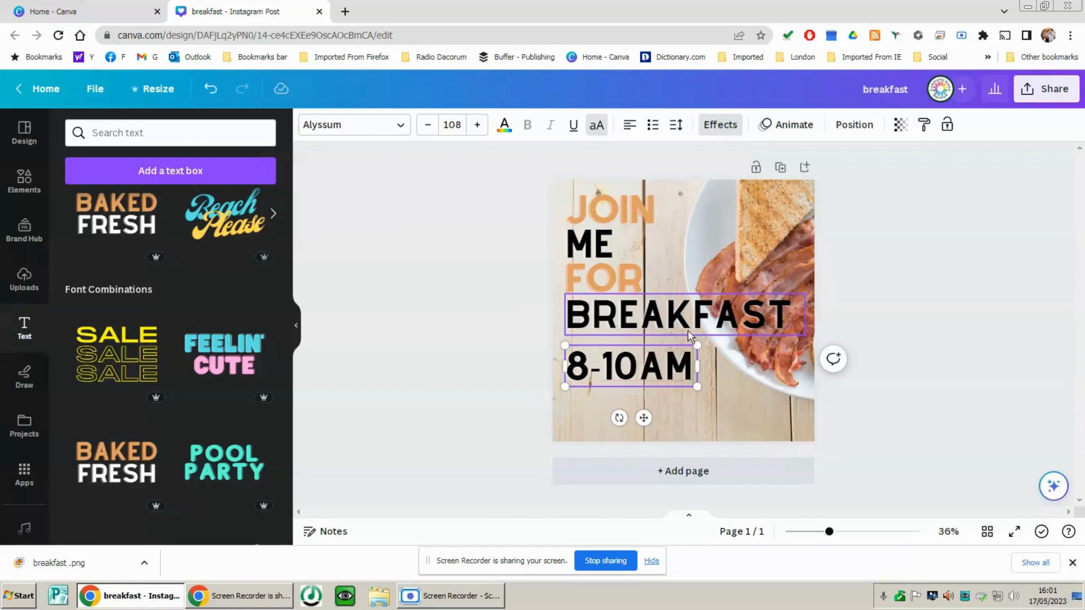
click(388, 366)
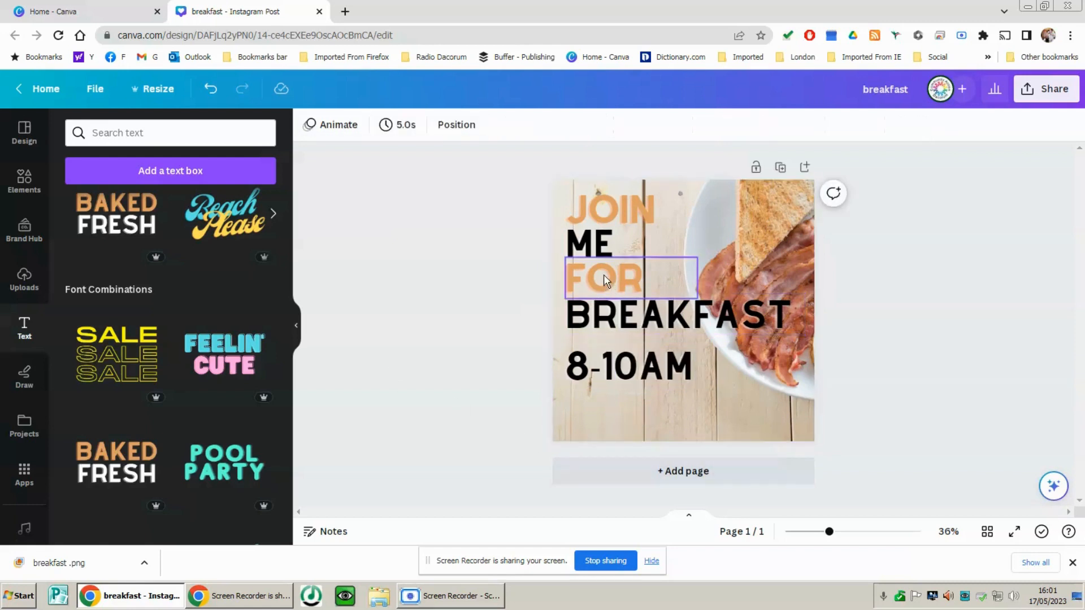
click(605, 213)
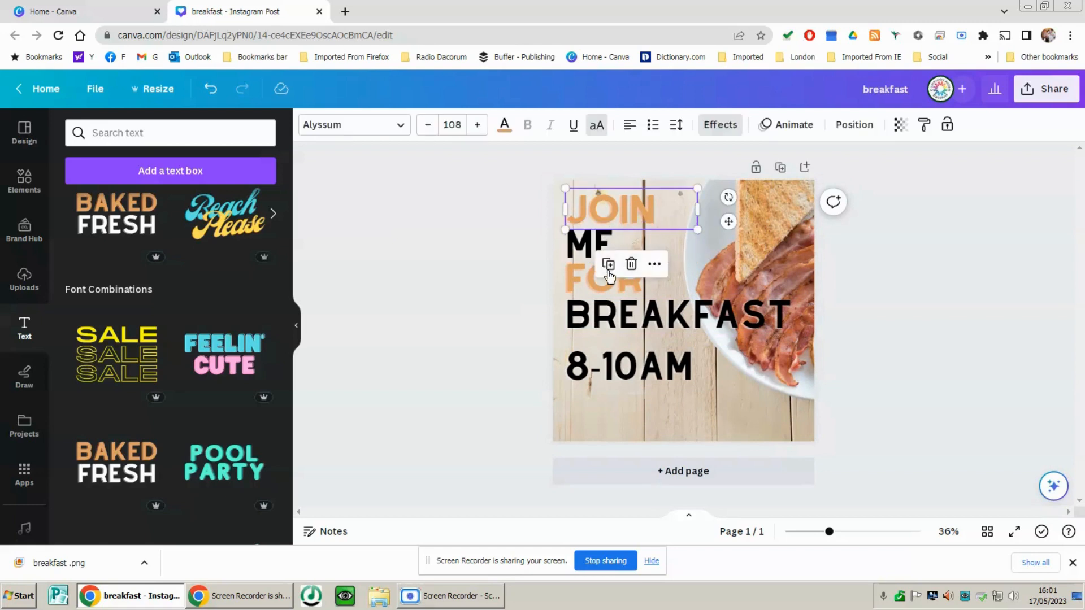
drag(605, 214, 637, 427)
double_click(603, 411)
text(www)
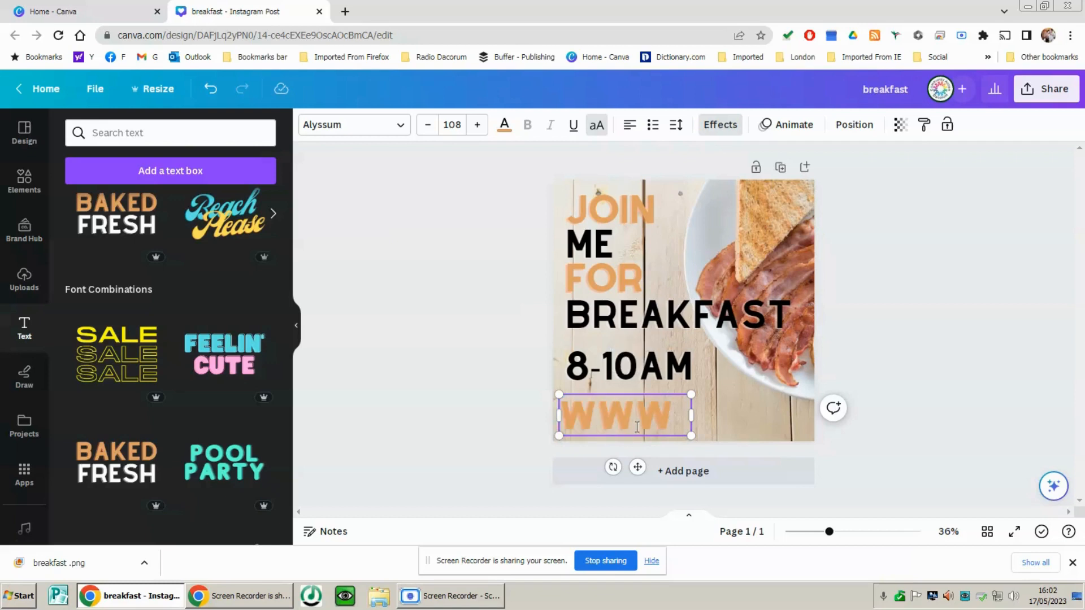
text(w)
key(BackSpace)
key(BackSpace)
text(.reall)
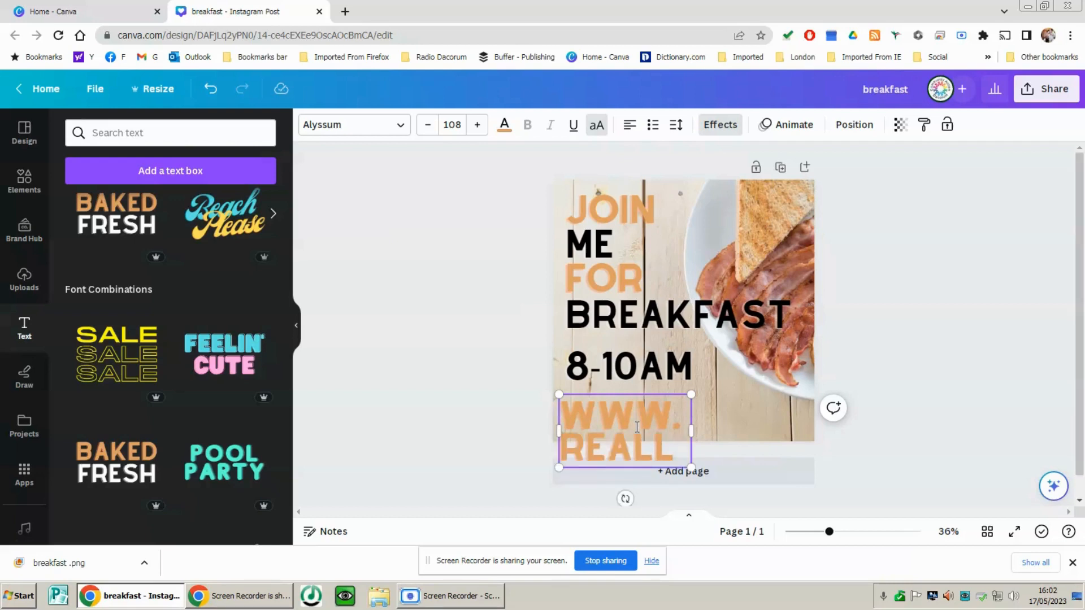
text(ynice)
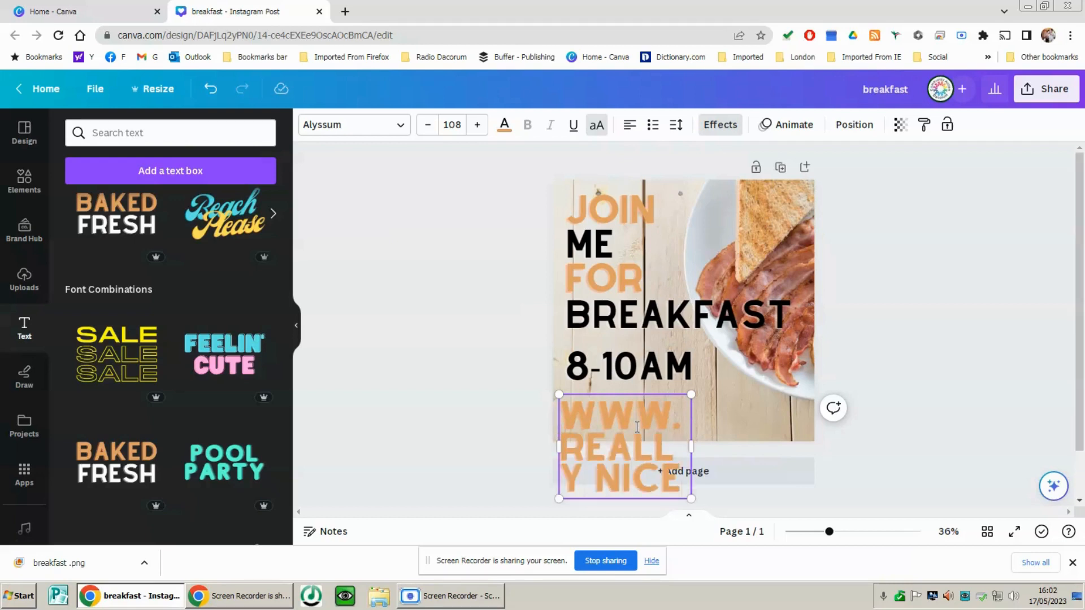
text( thihg)
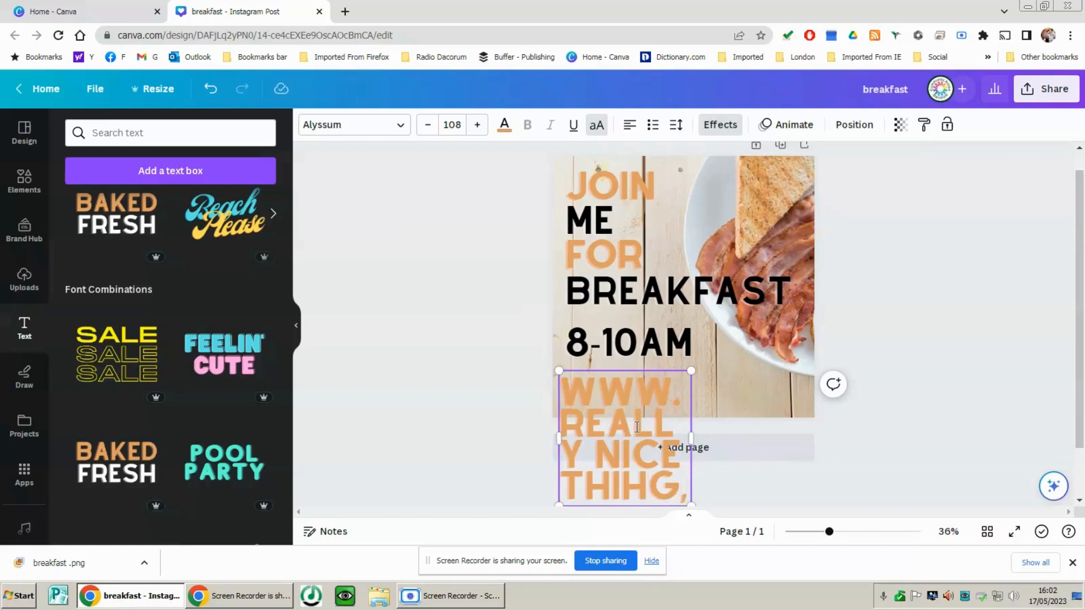
text(,com)
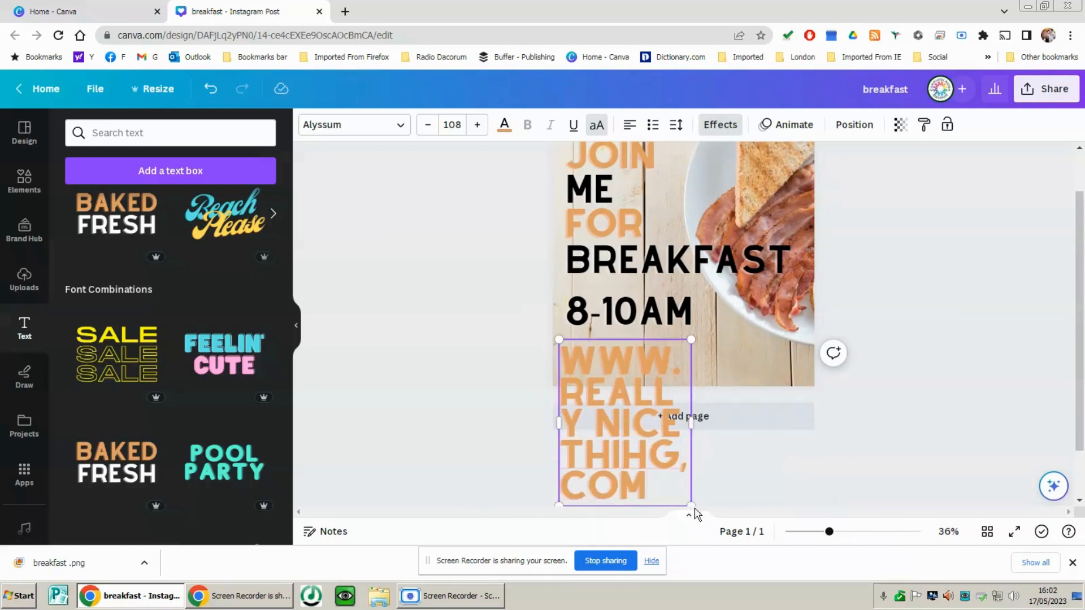
drag(689, 503, 642, 443)
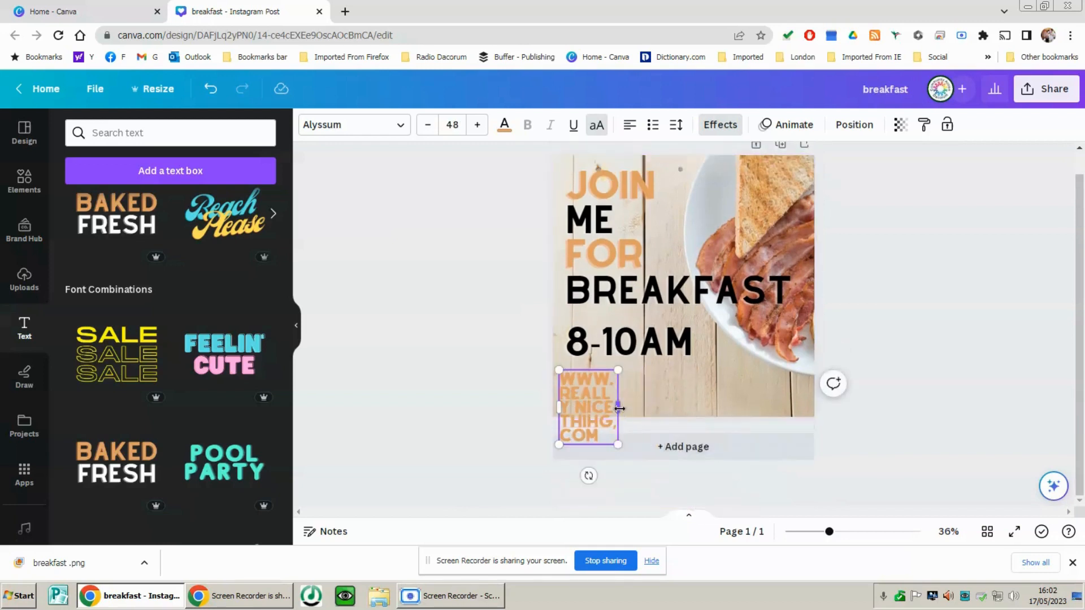
drag(620, 407, 865, 404)
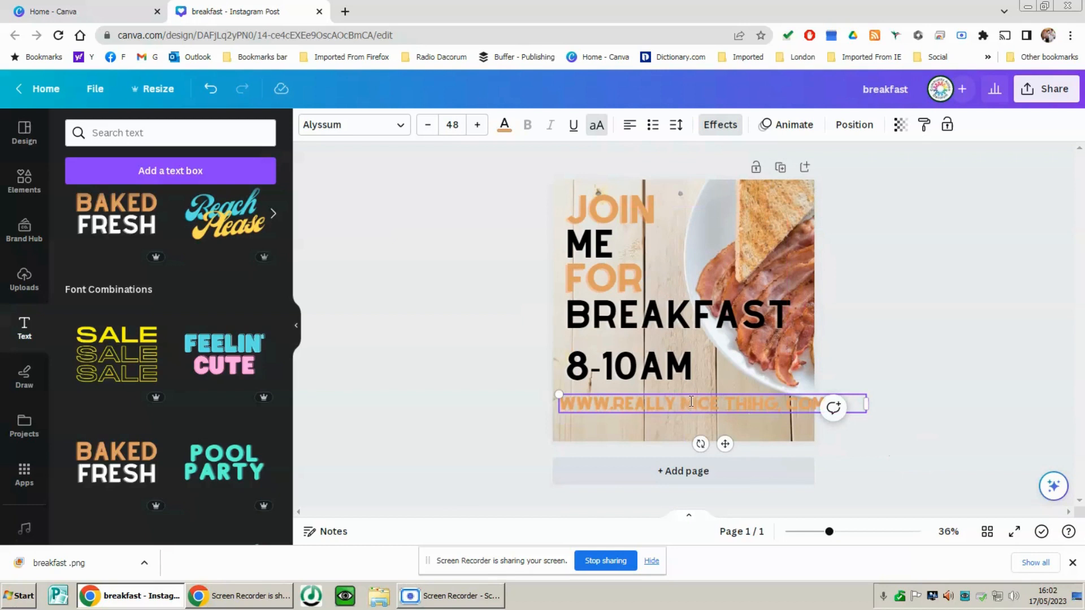
key(BackSpace)
Move the web address down near the page's lower edge and shrink it to about font size 45.9
mouse_move(726, 443)
mouse_down()
mouse_move(714, 460)
mouse_move(726, 460)
mouse_up()
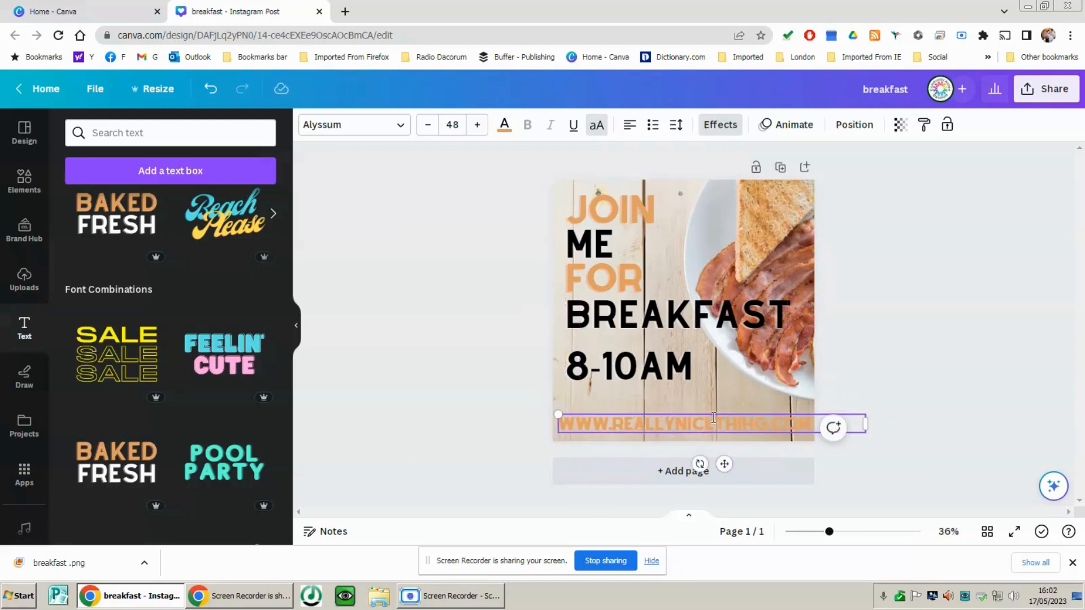
drag(558, 416, 566, 417)
drag(728, 469, 718, 464)
Recolour the whole web address with the dark rust-orange taken from the photo colours
double_click(718, 426)
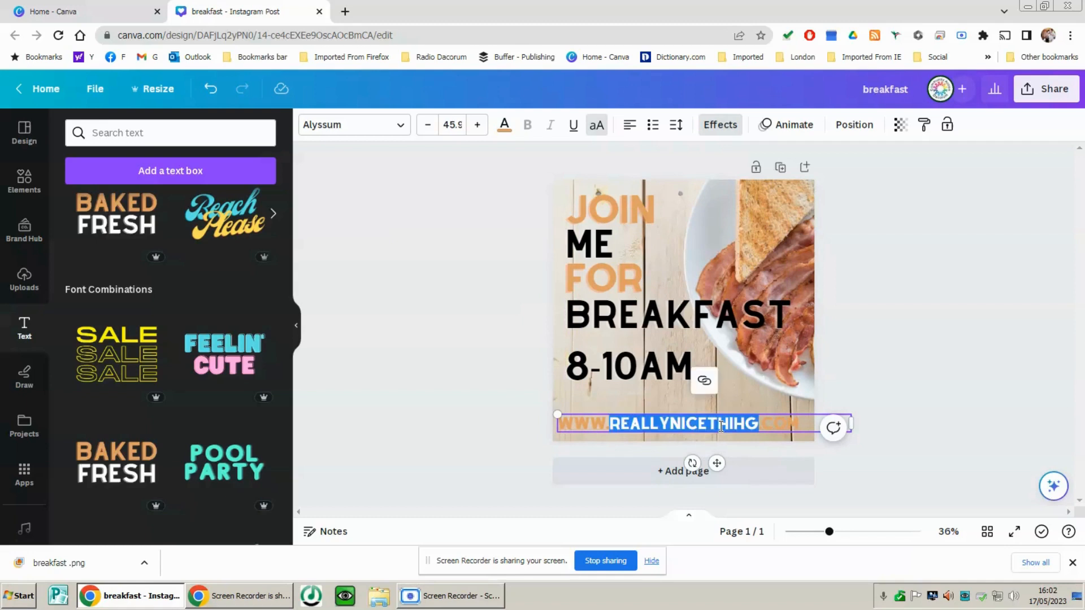
triple_click(653, 428)
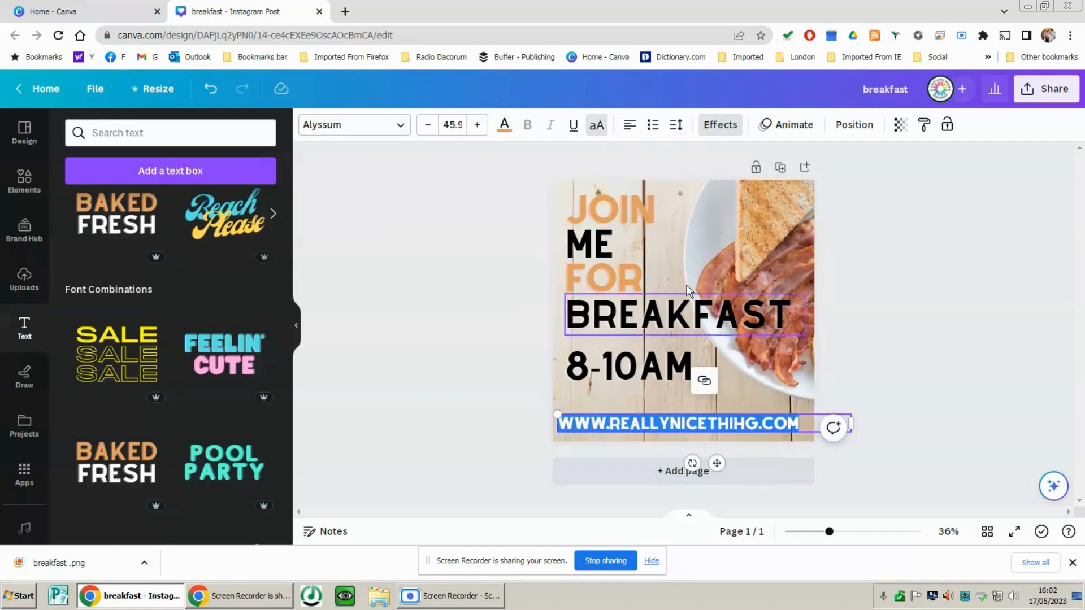
click(504, 125)
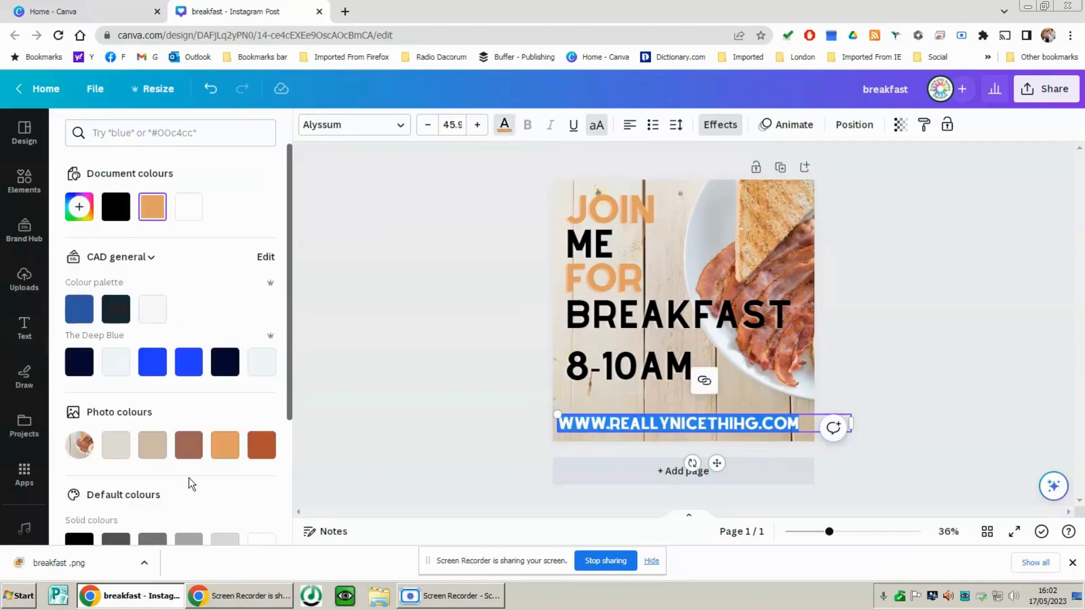
click(251, 448)
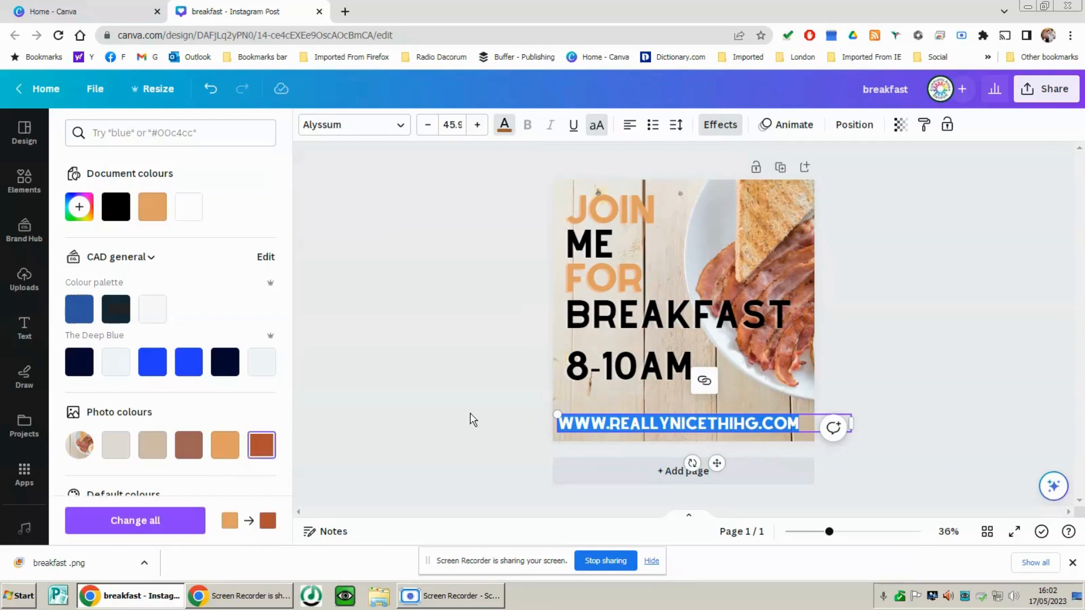
click(470, 420)
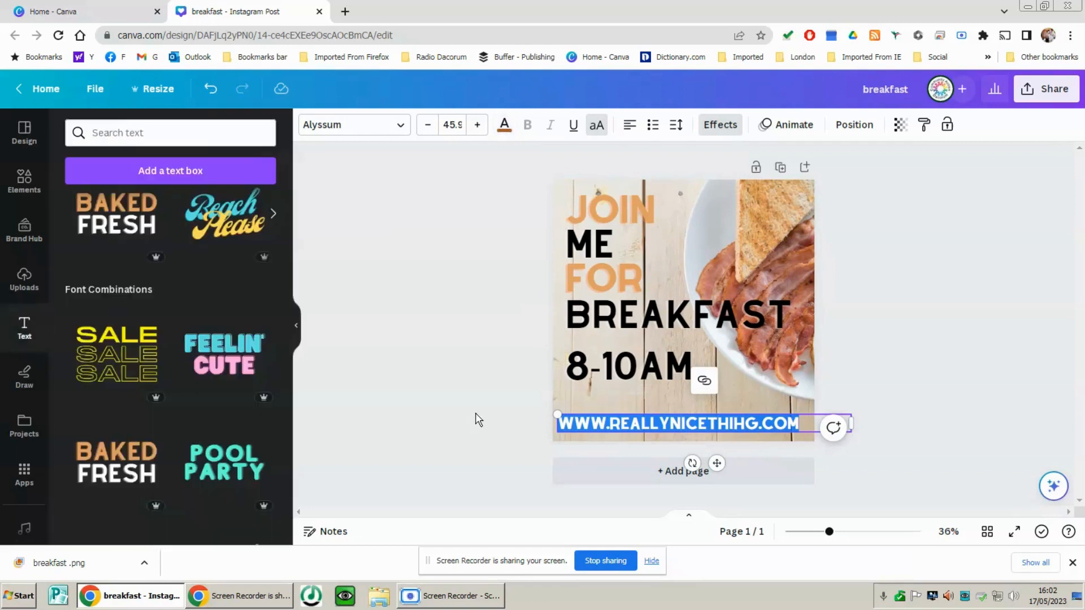
Correct THIHG to THING in the web address and narrow its text box to end at the page's right edge
click(740, 424)
click(732, 422)
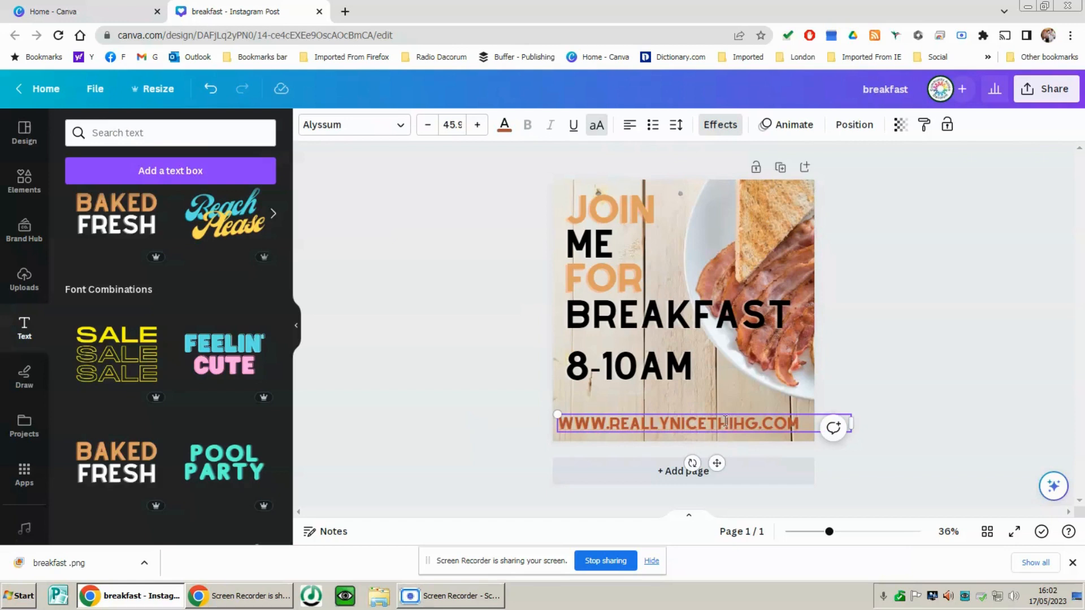
drag(737, 423, 743, 426)
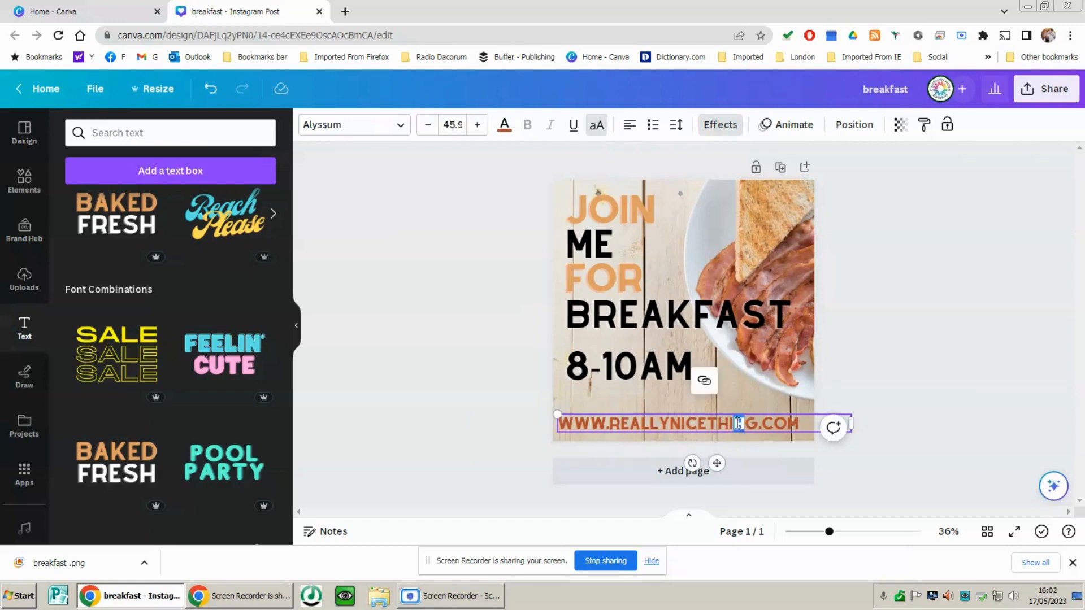
click(519, 378)
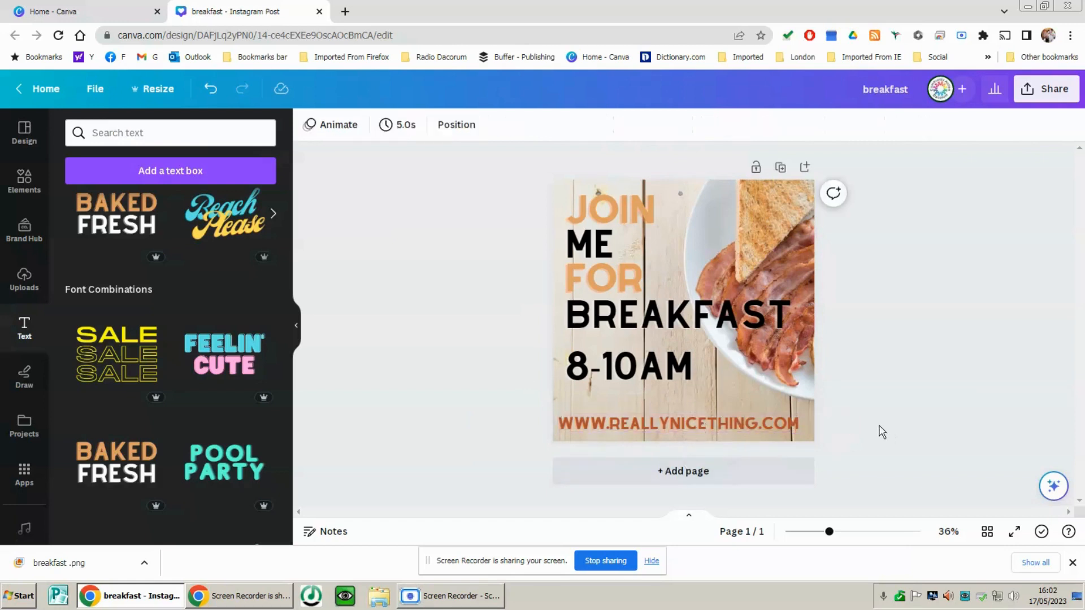
click(848, 423)
drag(852, 422, 815, 446)
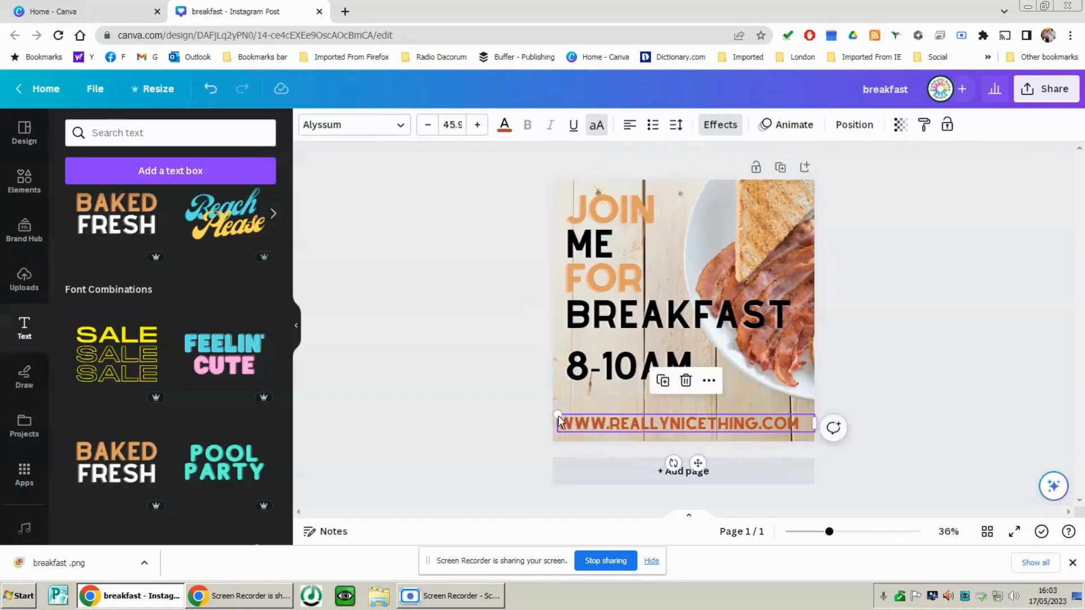
Enlarge the web address to about font size 46.7 so its box spans the page width, and centre-align its text
drag(558, 415, 553, 414)
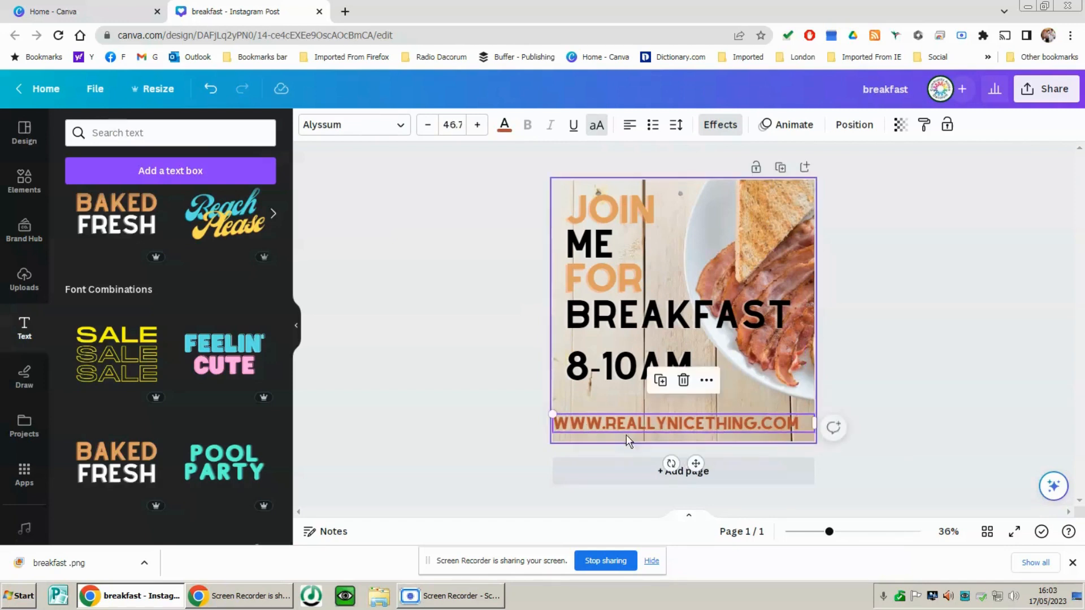
double_click(619, 421)
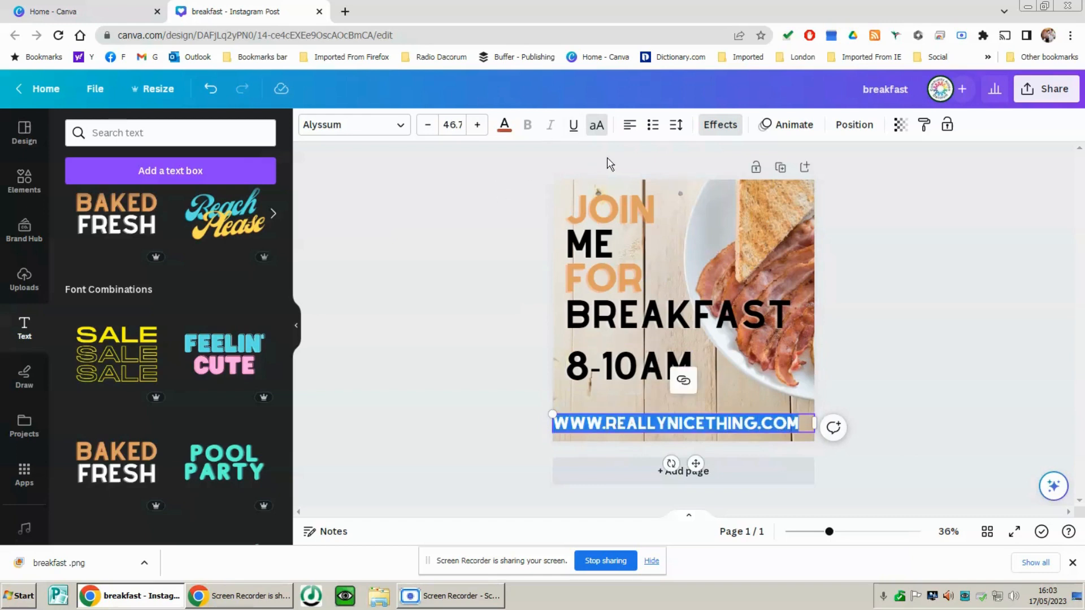
click(634, 131)
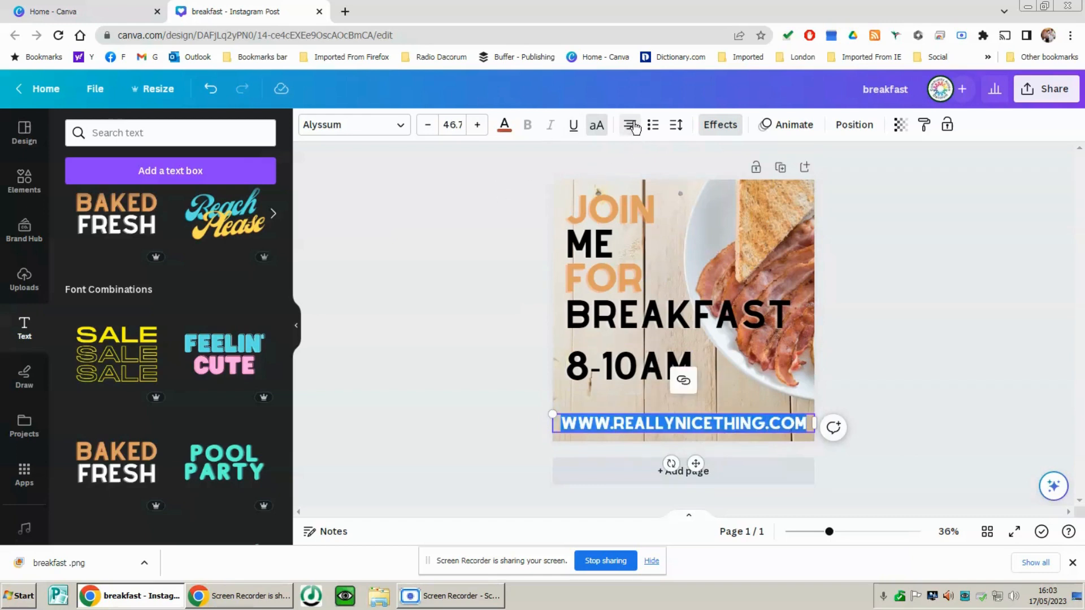
click(471, 393)
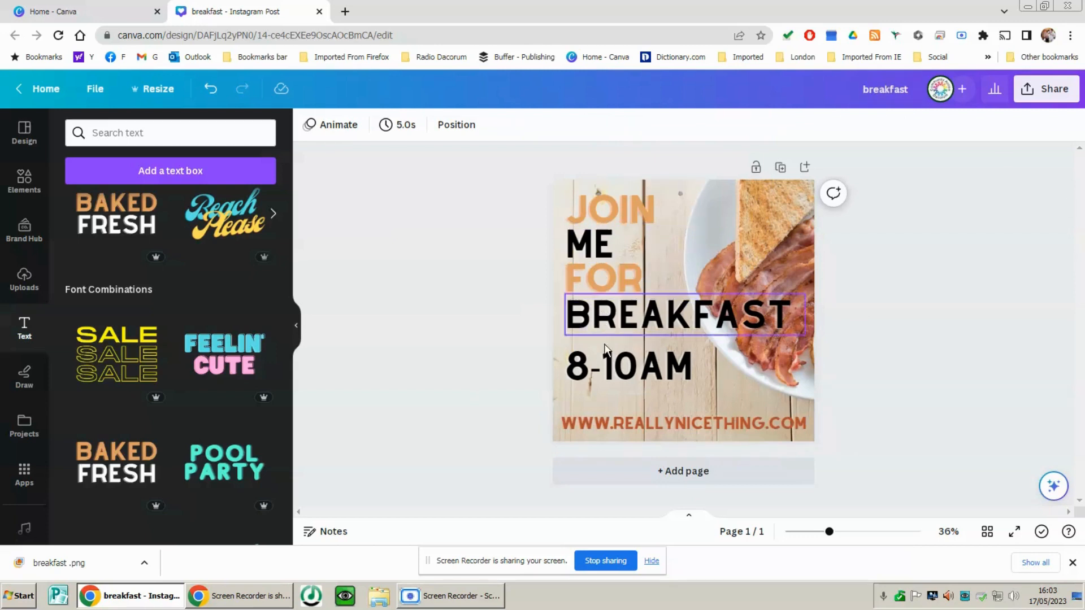
Download the finished breakfast design as a PNG at size 1 (1,080 × 1,080 px)
click(1049, 88)
click(863, 435)
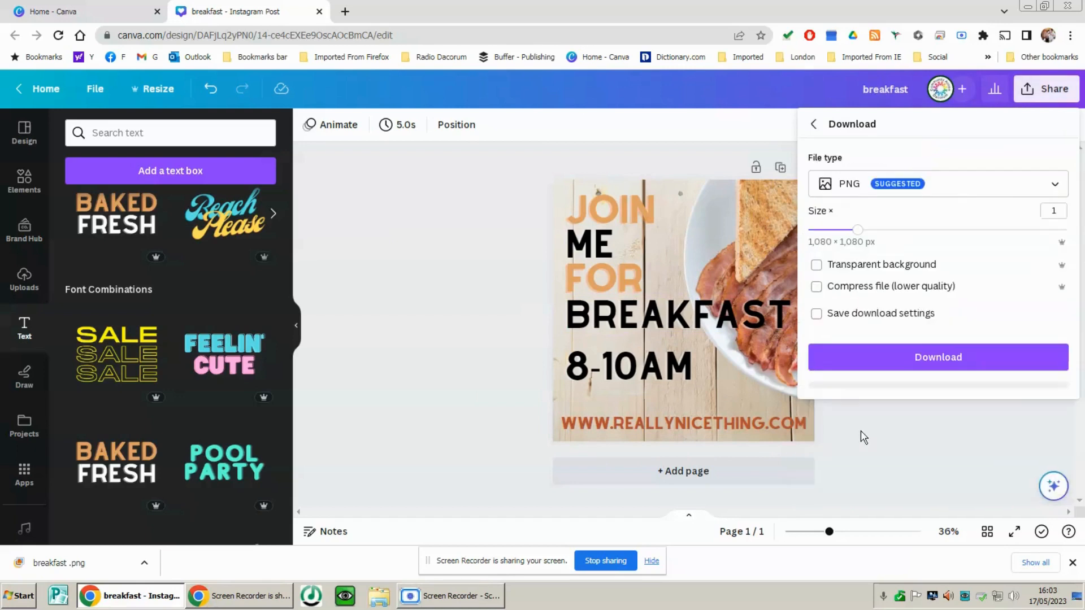
click(856, 186)
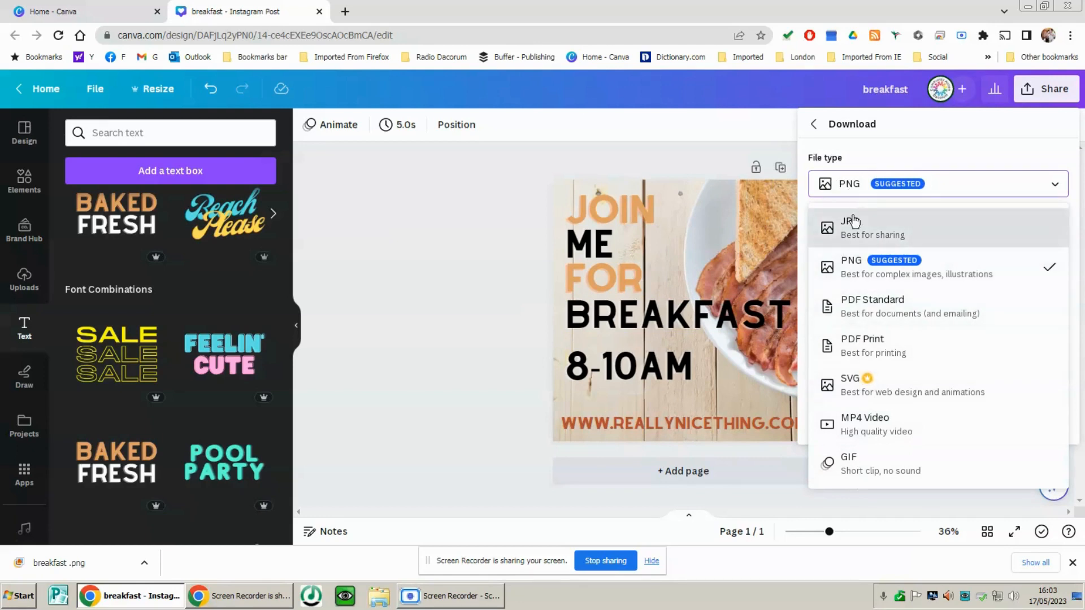
click(853, 184)
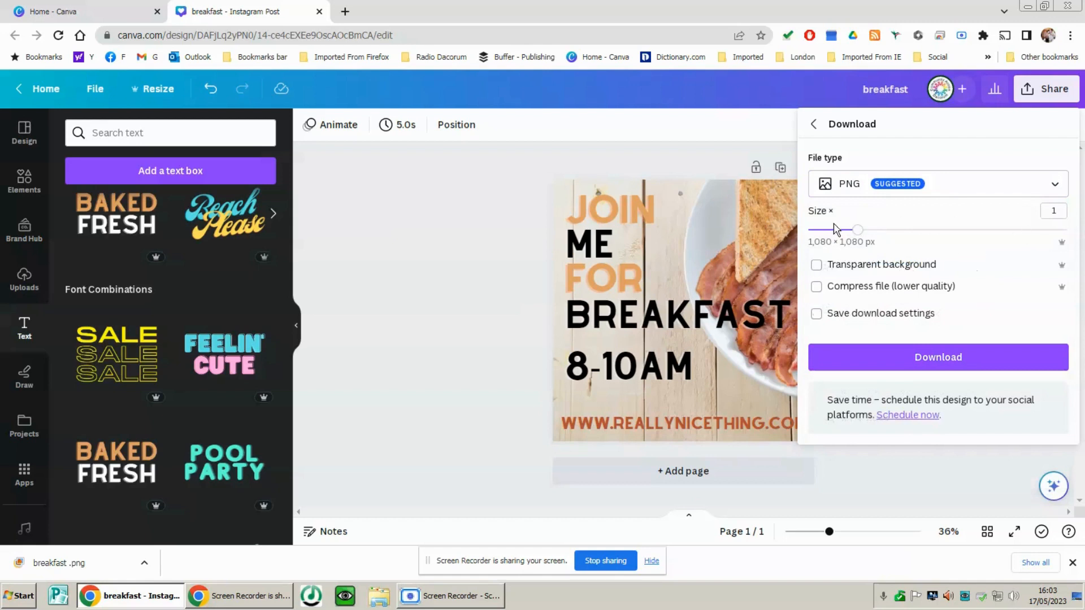
click(924, 356)
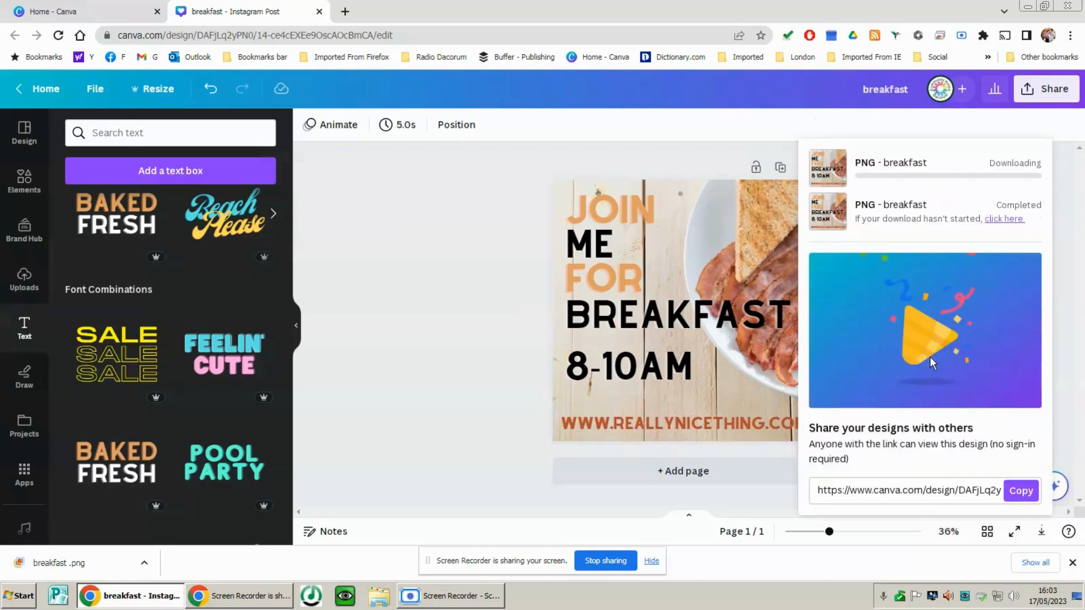
click(458, 280)
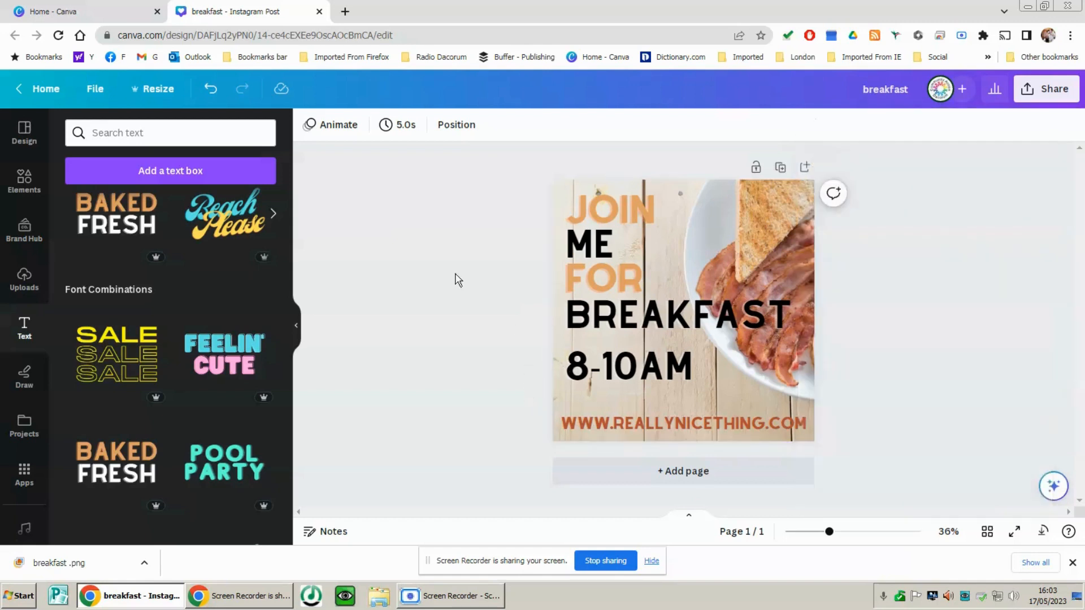